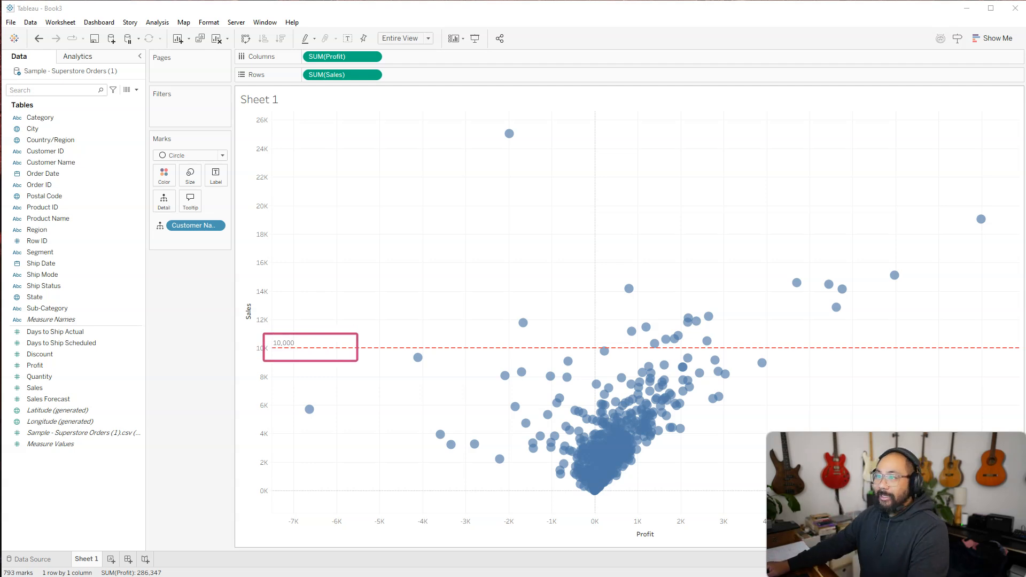
- Remove the 10,000 reference line from the Sales axis of the scatter plot
click(357, 189)
click(345, 349)
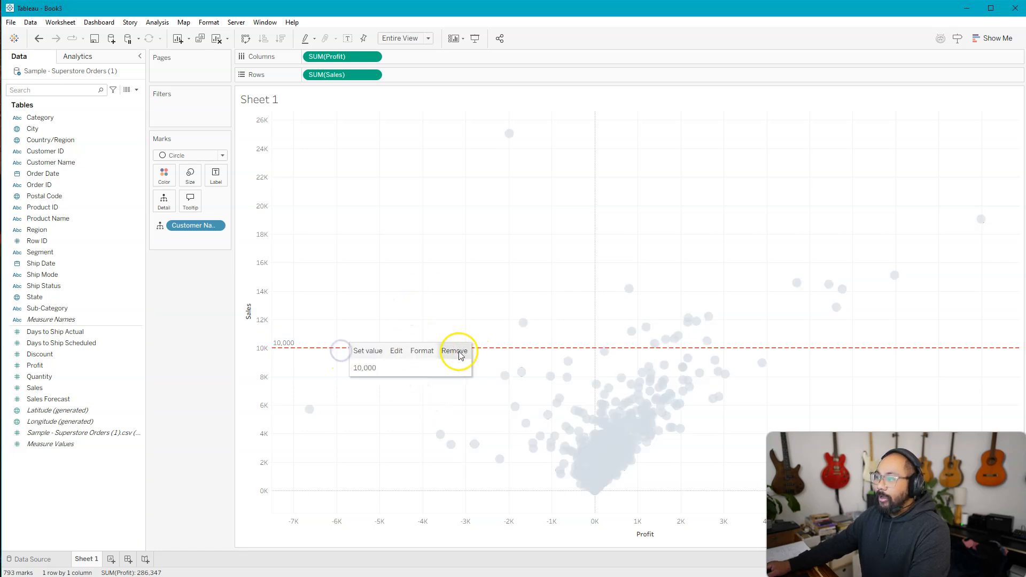
click(452, 351)
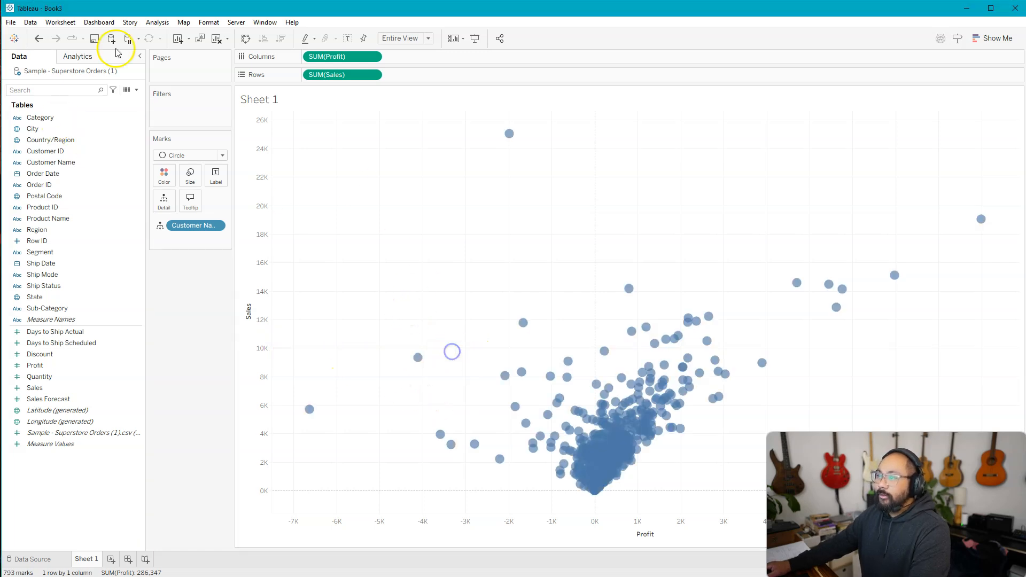
- Add a constant reference line at 10,000 for Sales across the entire table, labelled with its value
click(86, 58)
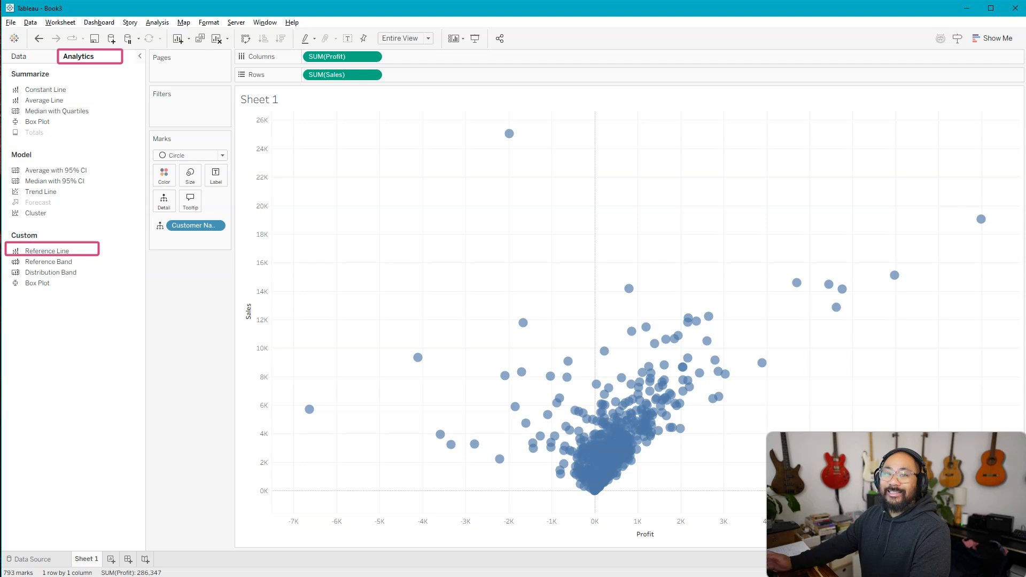
mouse_move(37, 251)
mouse_down()
mouse_move(209, 255)
mouse_move(297, 236)
mouse_move(331, 177)
mouse_up()
click(492, 239)
click(573, 238)
click(556, 266)
click(474, 257)
click(467, 239)
drag(467, 239, 371, 239)
text(10000)
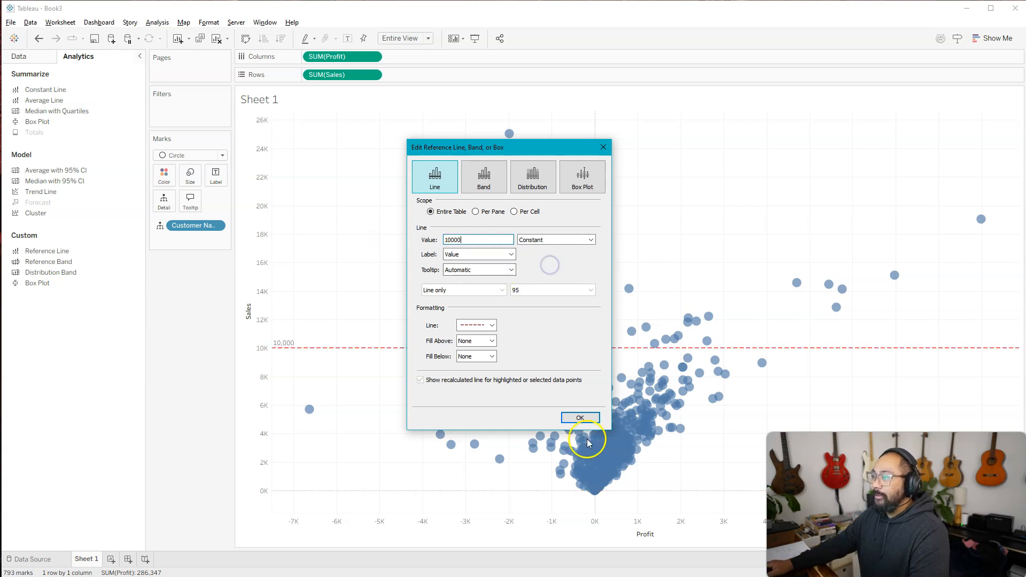
click(579, 418)
click(36, 55)
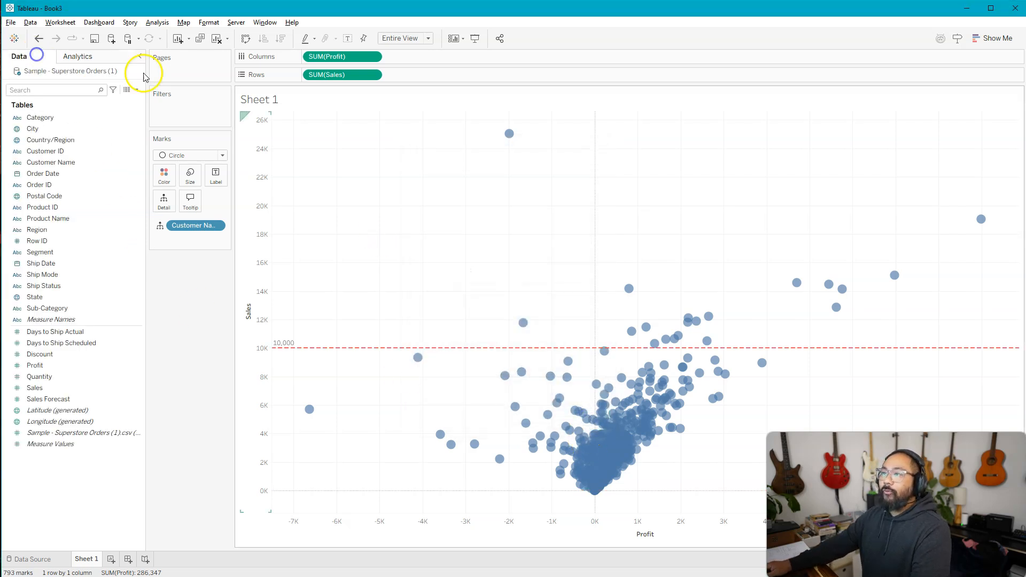
right_click(85, 451)
click(143, 469)
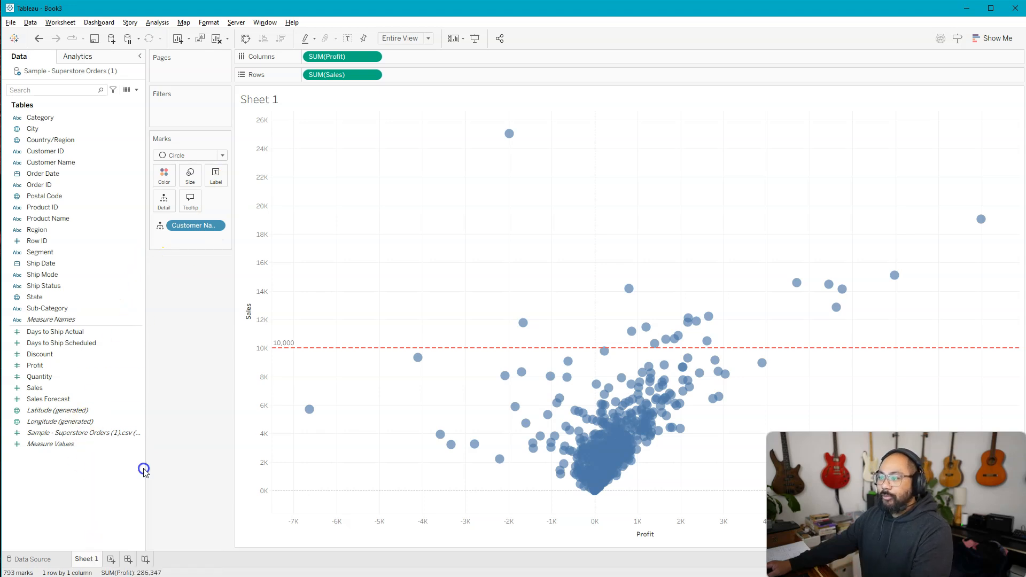
drag(951, 378, 498, 348)
drag(448, 218, 258, 82)
click(82, 118)
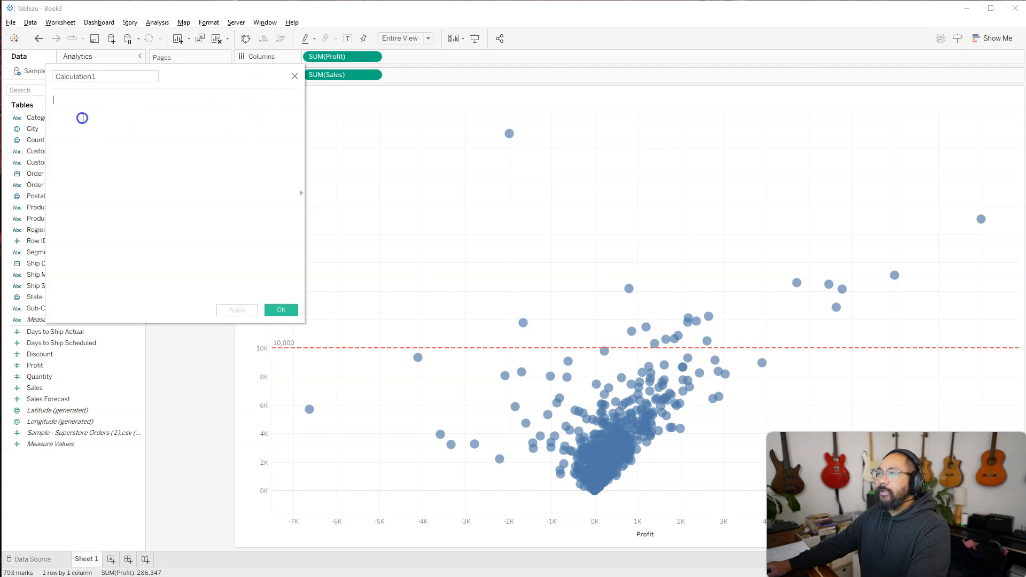
text(sales >)
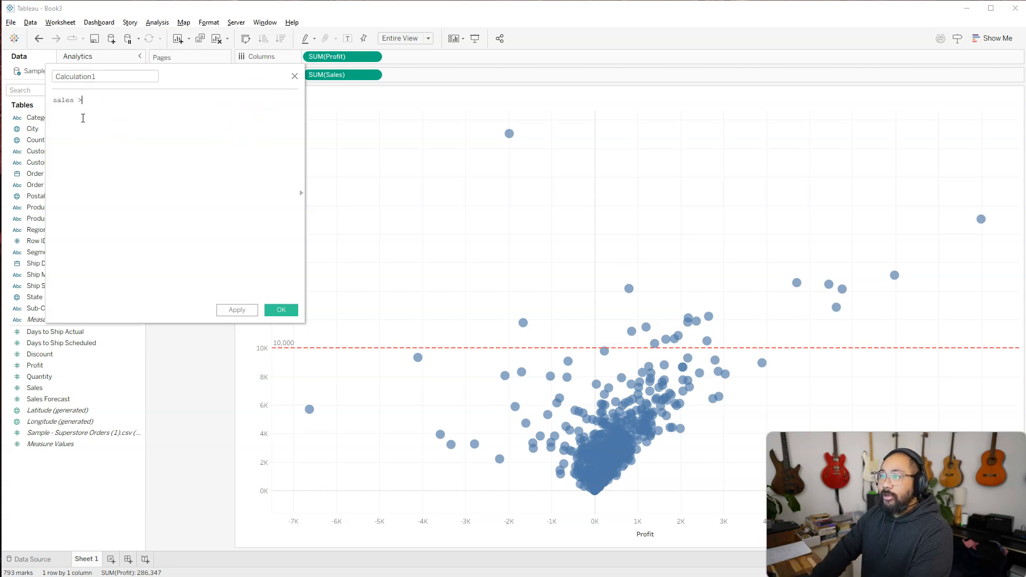
scroll(82, 118, up, 6)
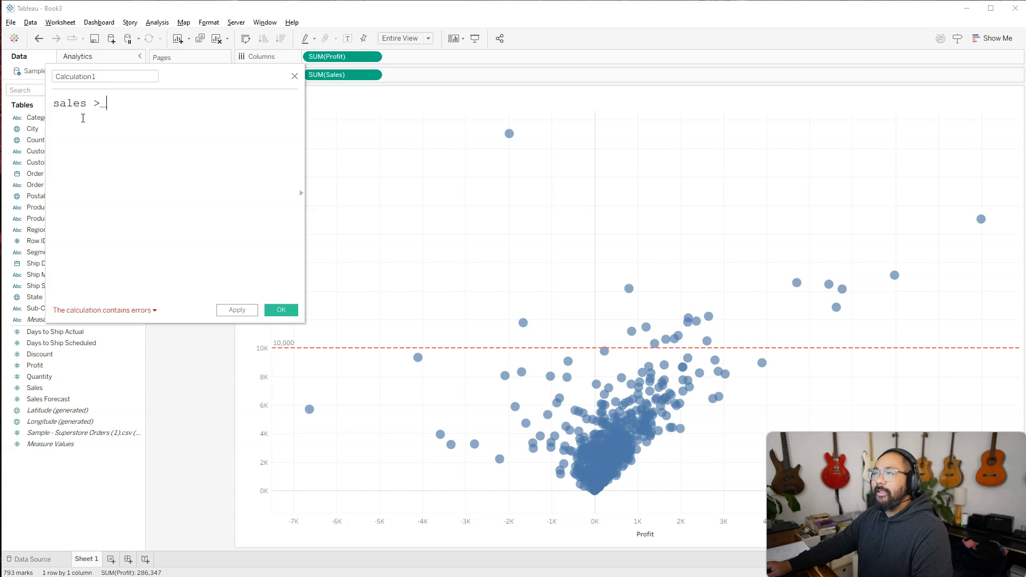
click(294, 78)
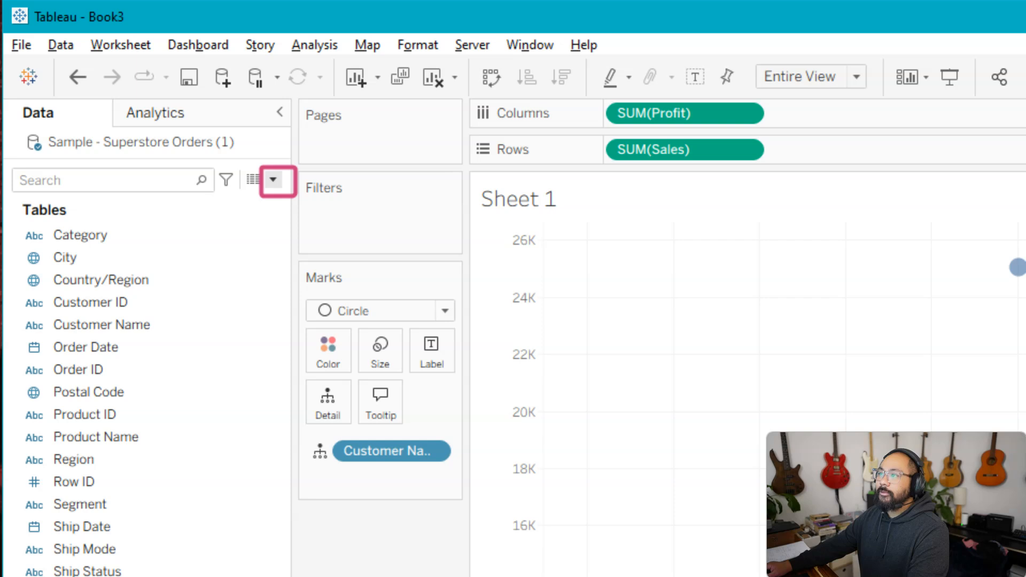
- Start a new parameter and name it "Parameter 1 - Upper Limit"
click(273, 179)
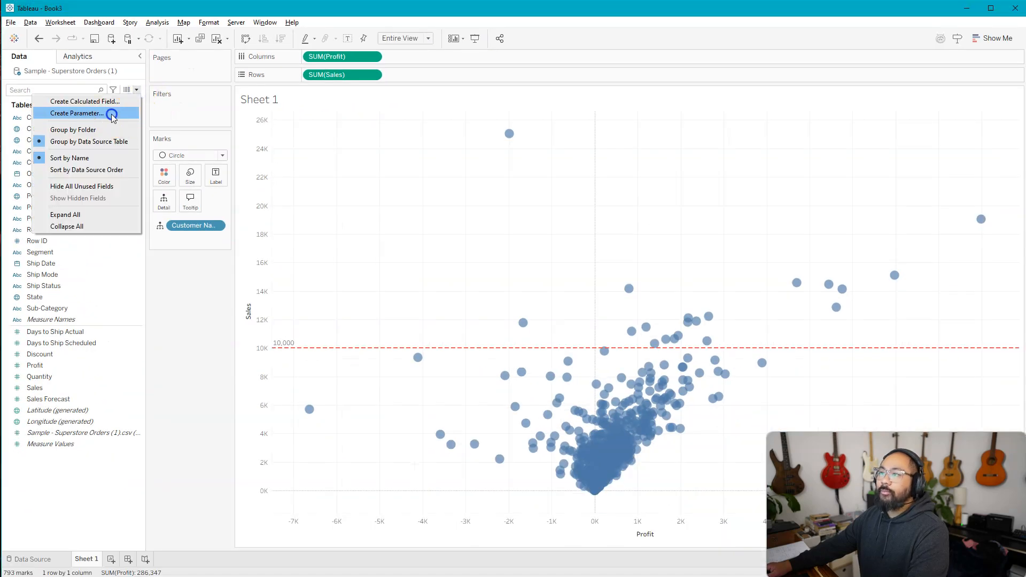
click(111, 115)
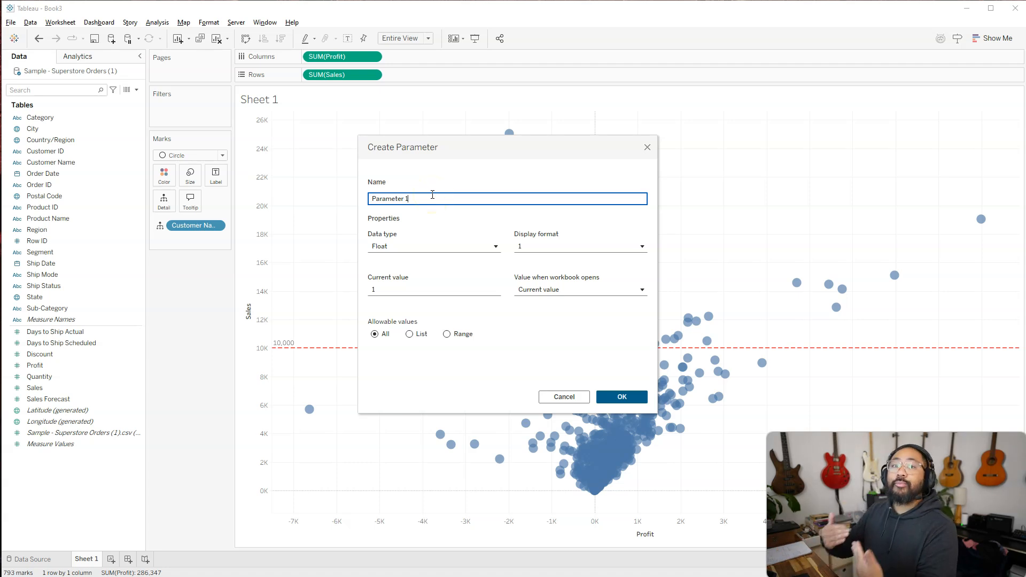
drag(458, 151, 174, 63)
click(135, 111)
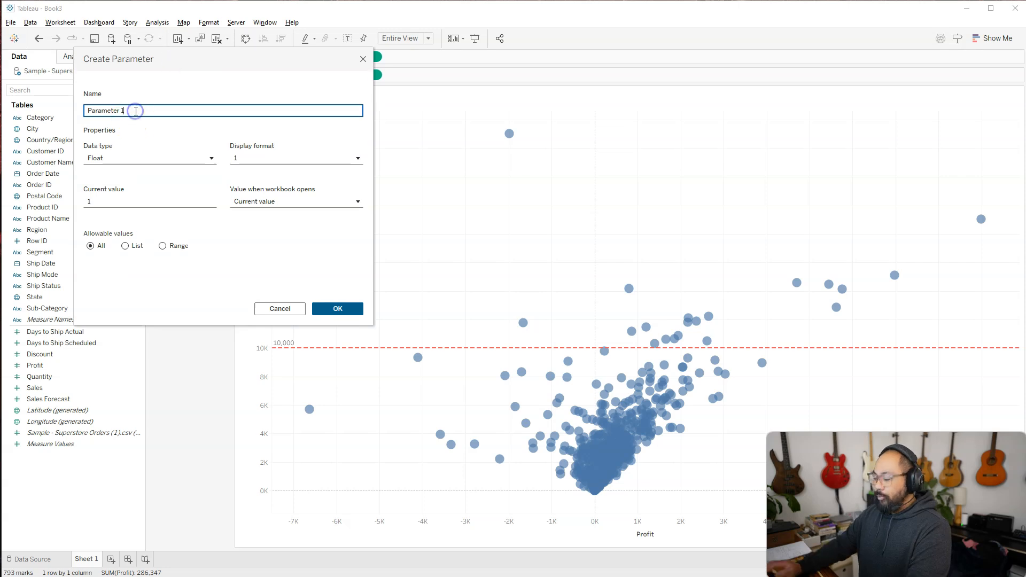
text(- Upper Limit)
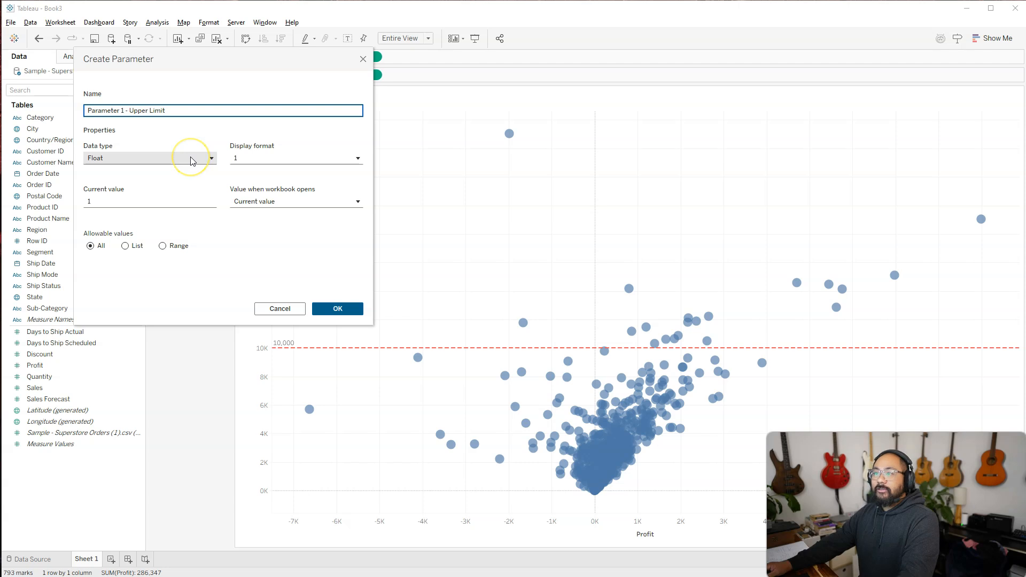
- Keep the parameter's data type as Float, set its current value to 10,000 with all values allowed, and create it
click(192, 159)
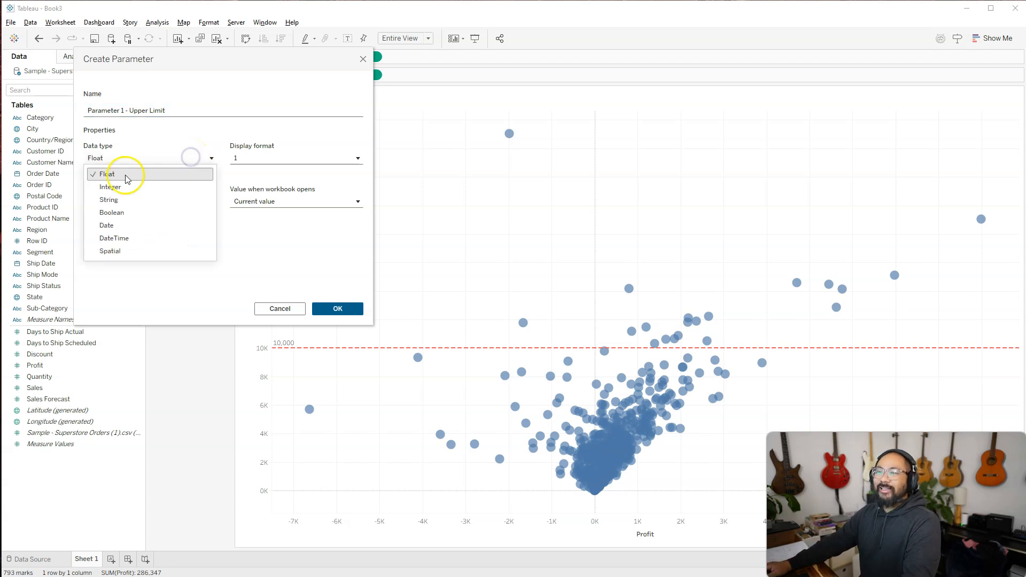
click(160, 156)
click(118, 202)
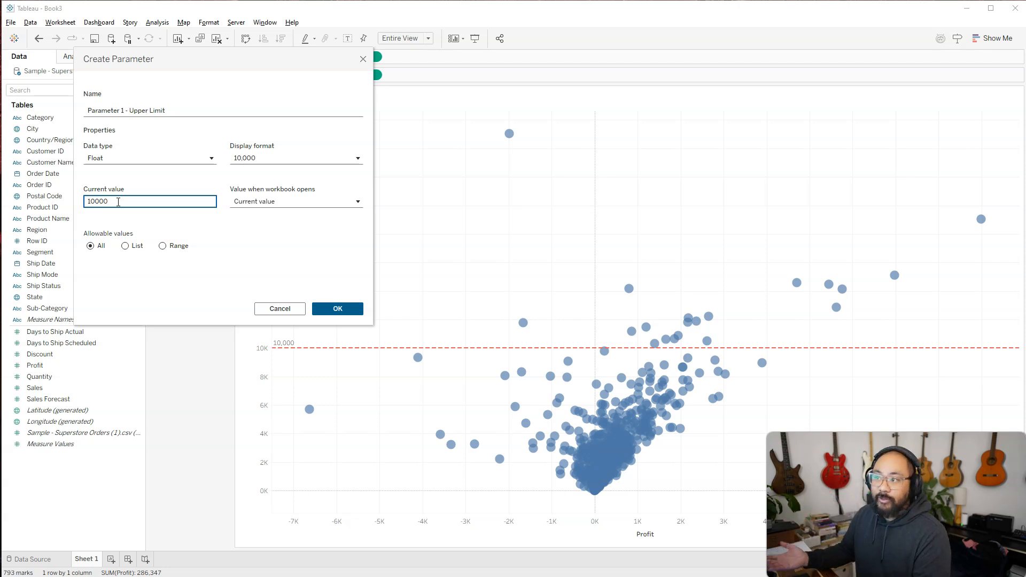
click(252, 241)
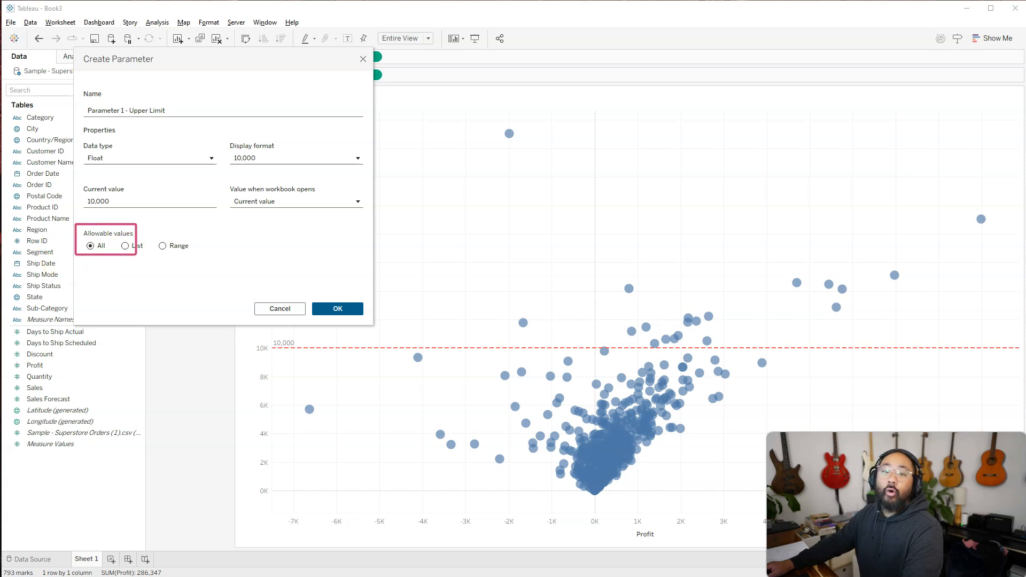
click(325, 308)
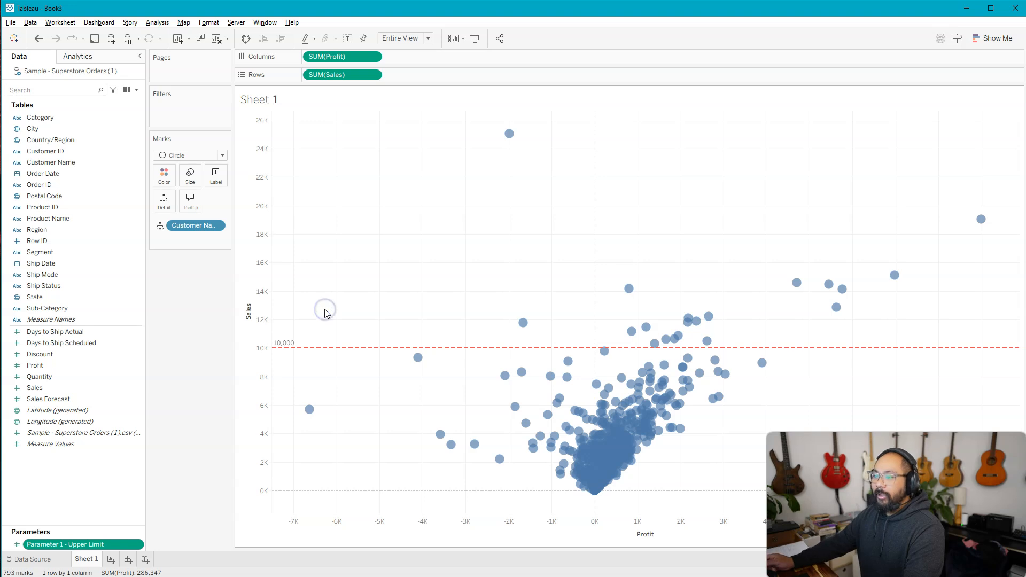
- Enlarge the parameters list and show the control for Parameter 1 - Upper Limit on the sheet
drag(84, 524, 87, 470)
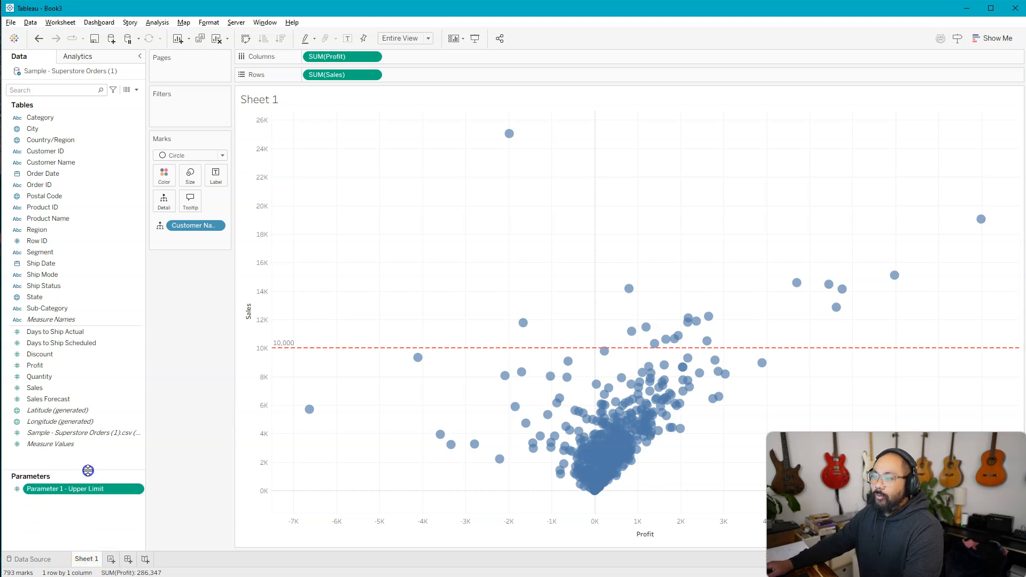
right_click(69, 490)
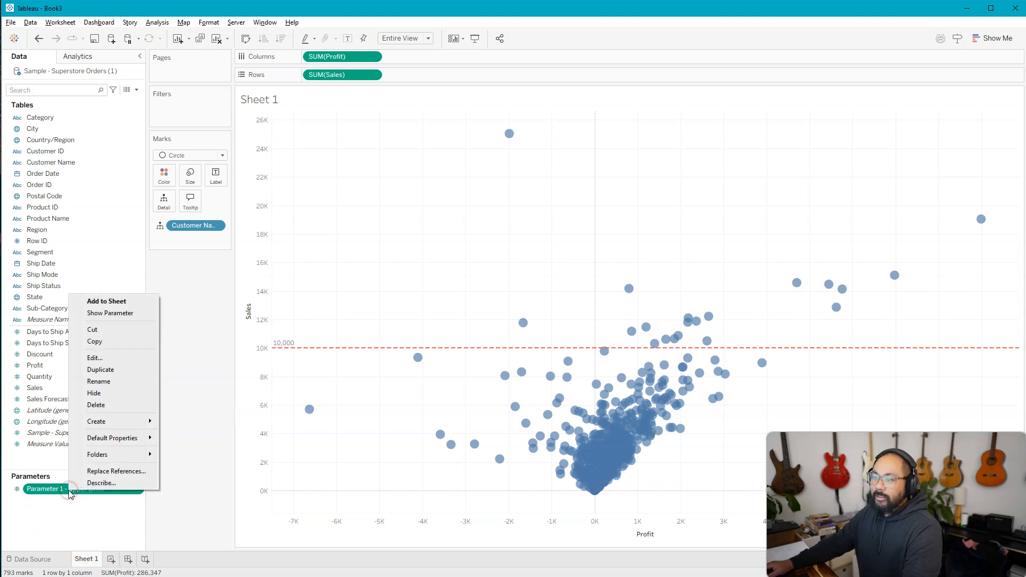
click(133, 315)
- Test the Upper Limit parameter control by entering 1000 and 500 as its value
click(985, 108)
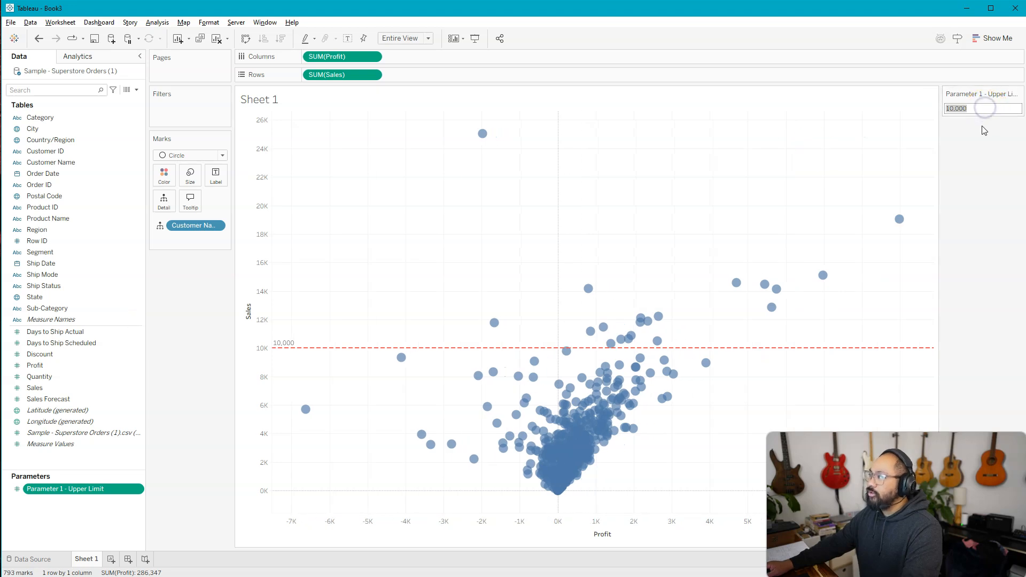
click(988, 108)
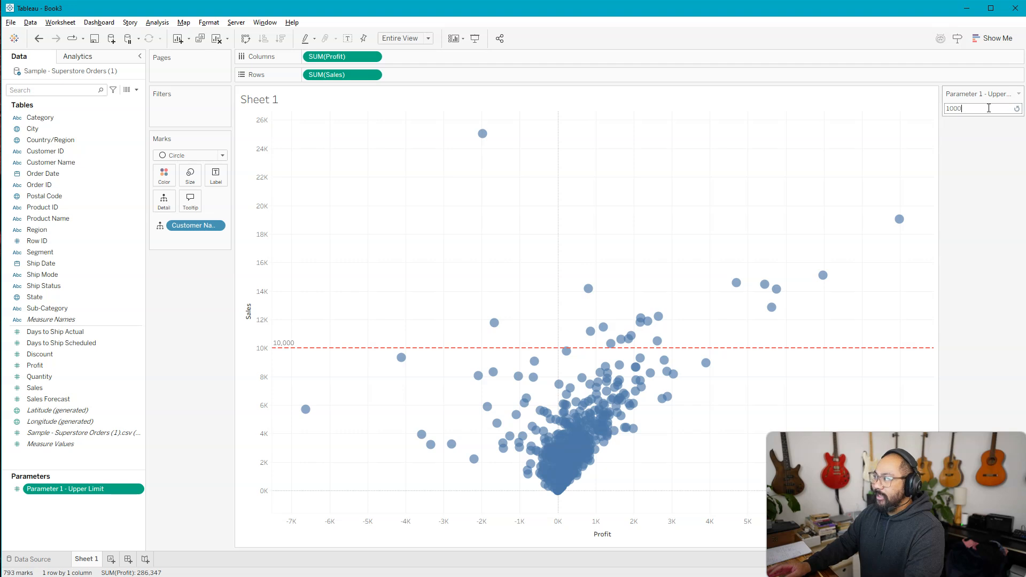
key(Return)
text(50)
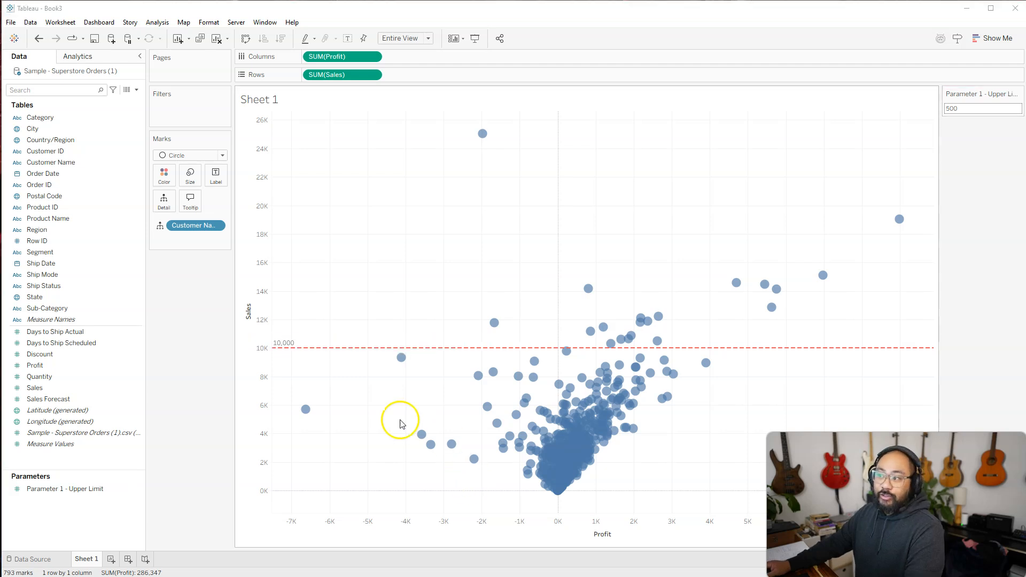
- Check the settings of the constant 10,000 reference line and remove the line from the chart
click(307, 348)
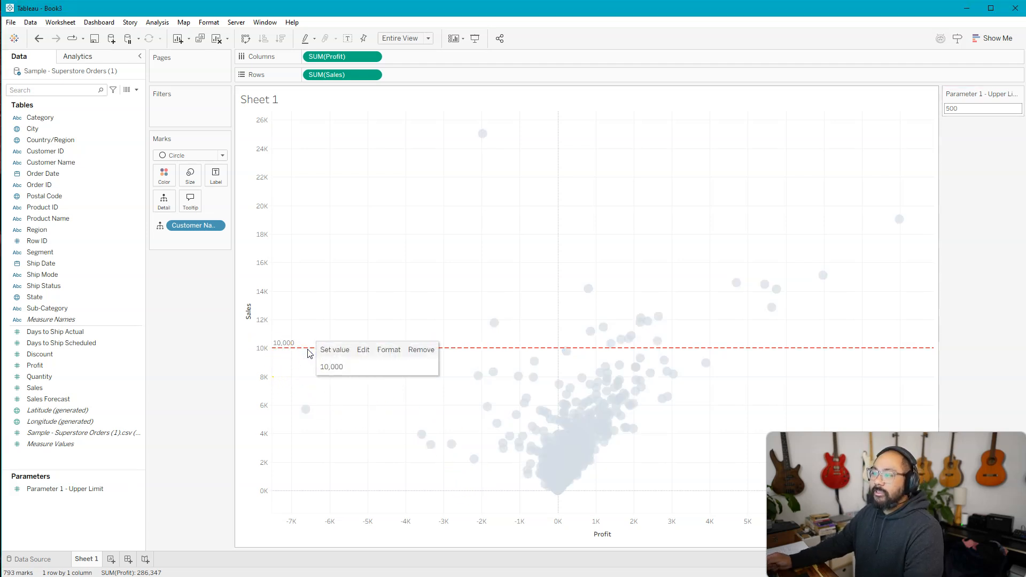
click(365, 351)
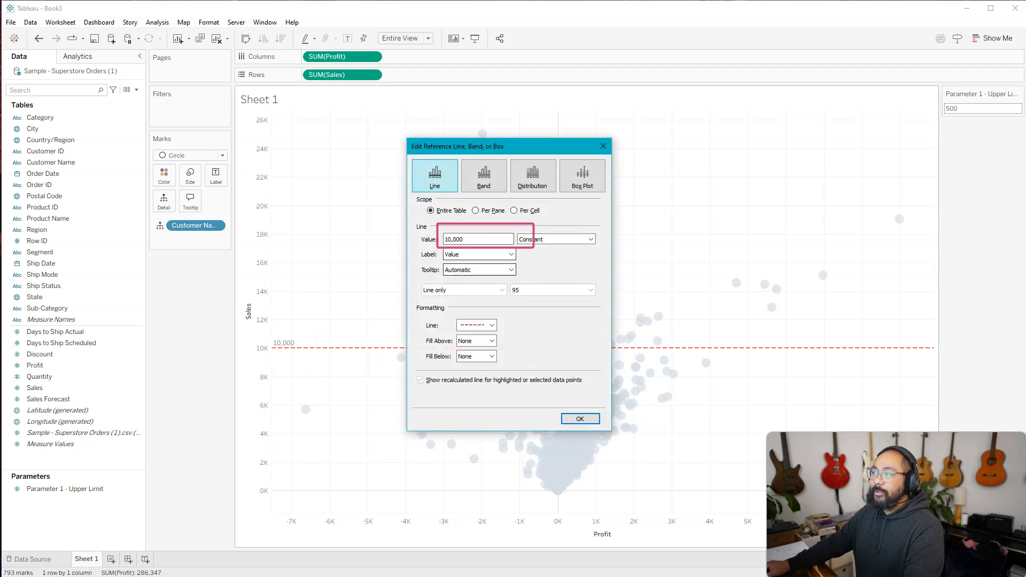
click(602, 146)
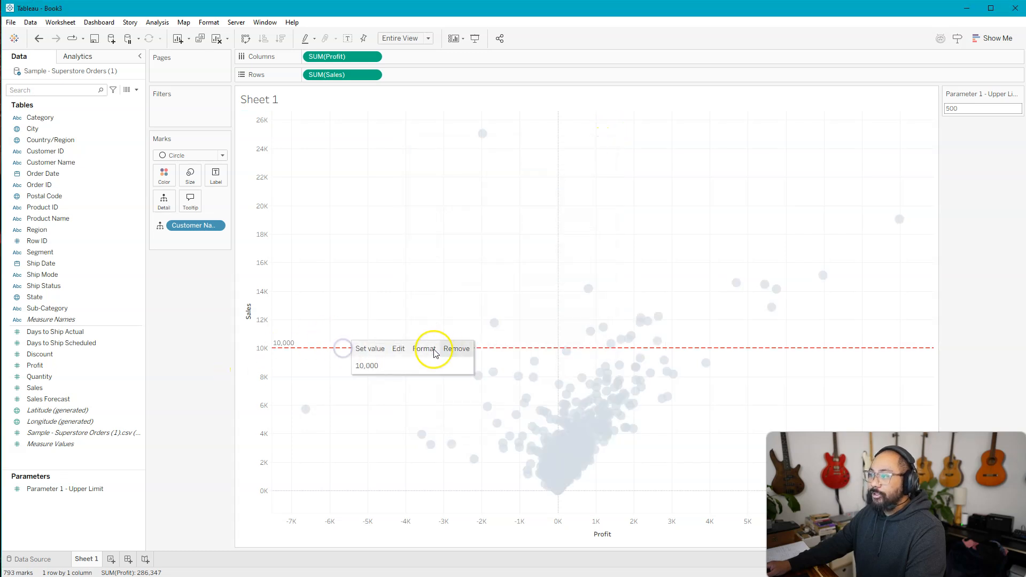
click(444, 350)
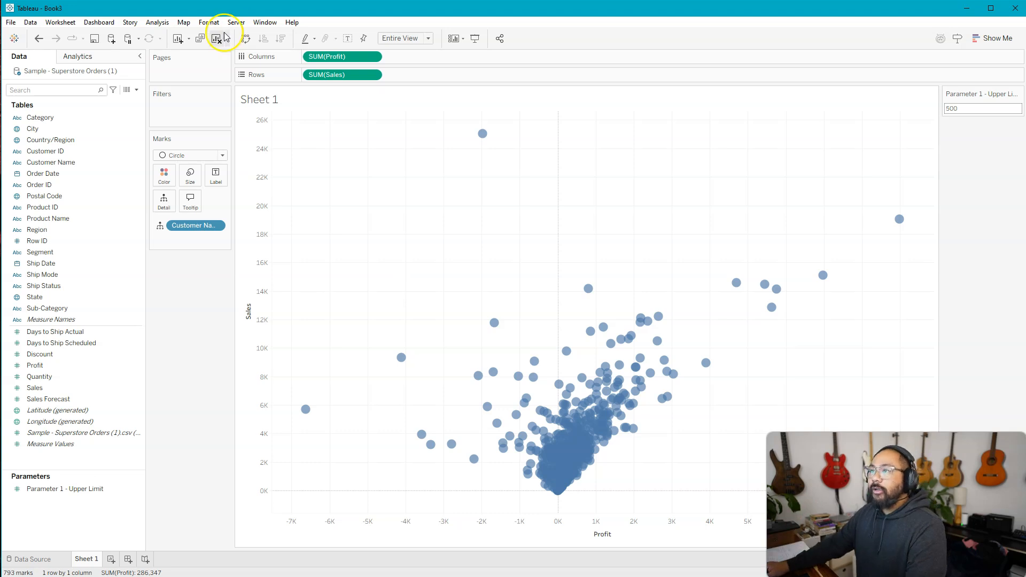
- Add a reference line for Sales across the entire table that takes its value from Parameter 1 - Upper Limit
click(89, 60)
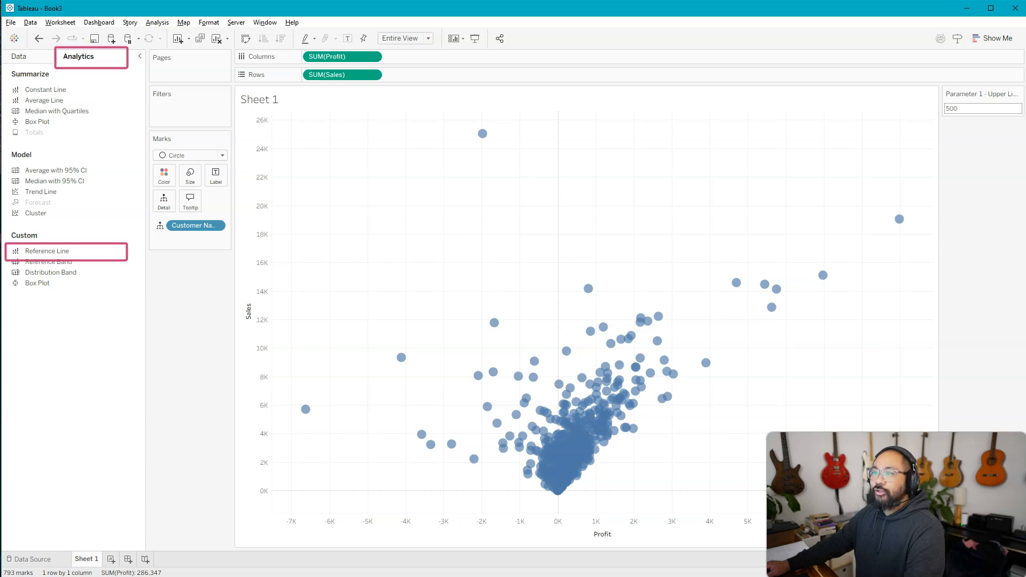
drag(27, 252, 336, 177)
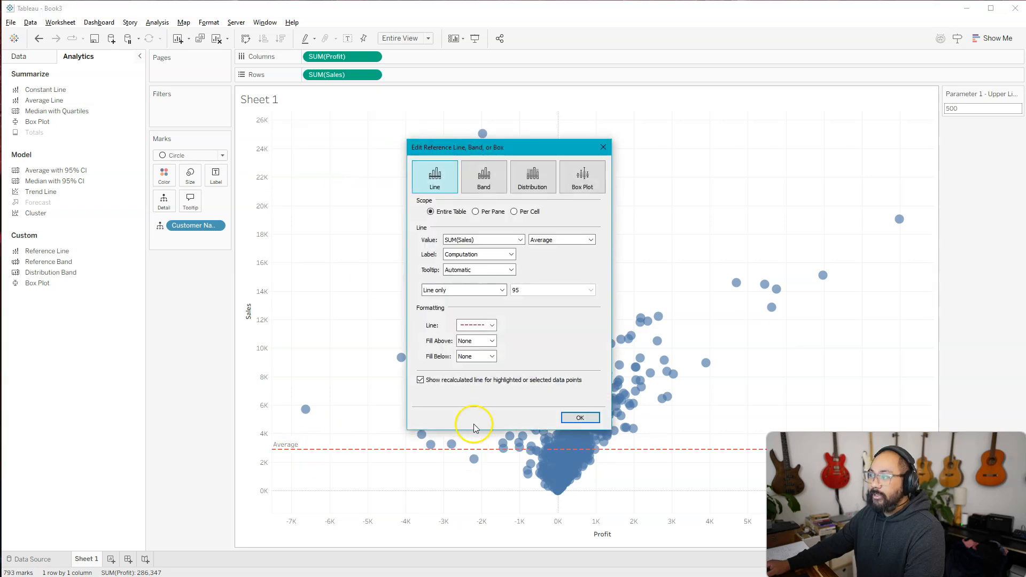
click(520, 240)
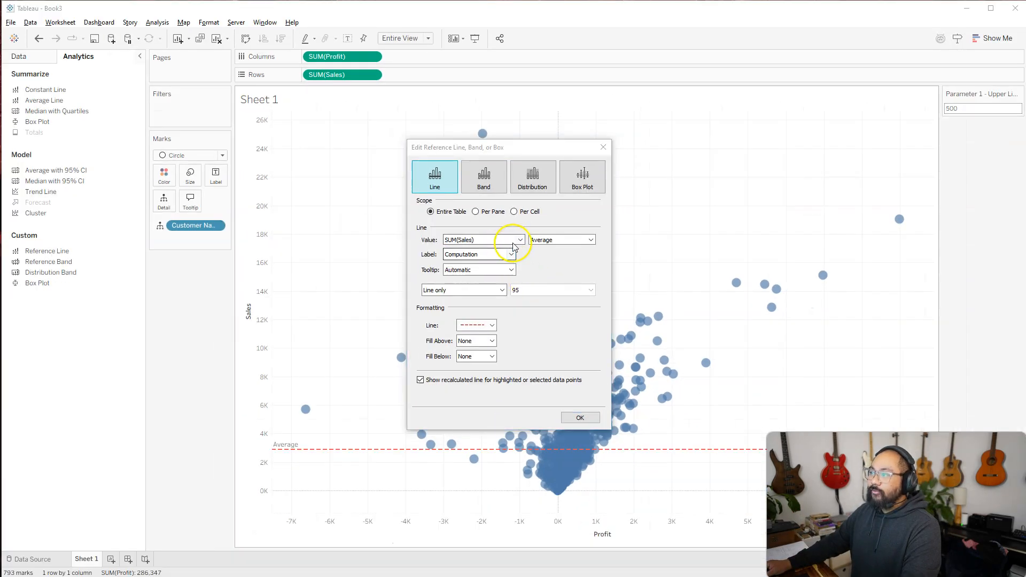
click(516, 285)
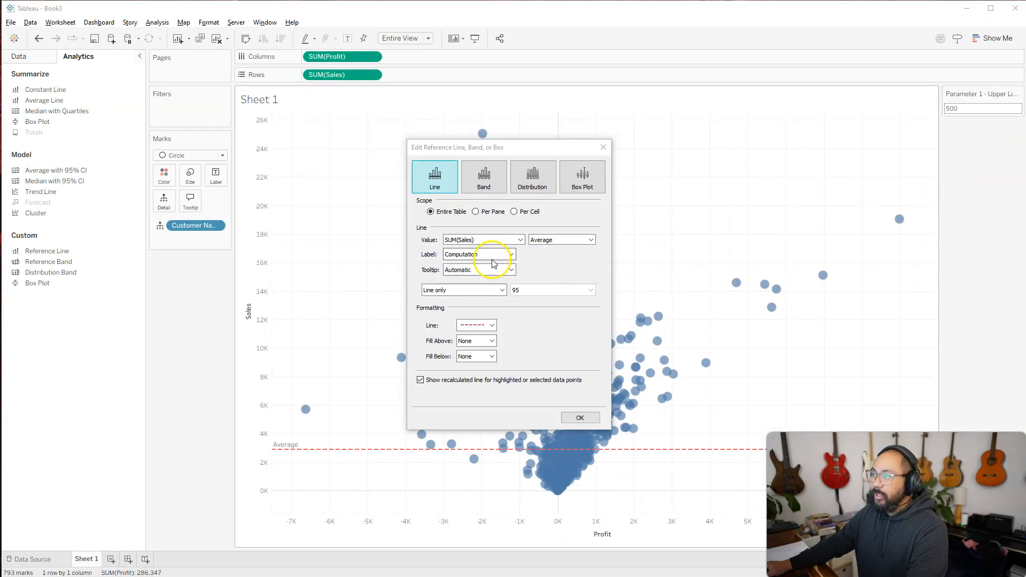
click(488, 240)
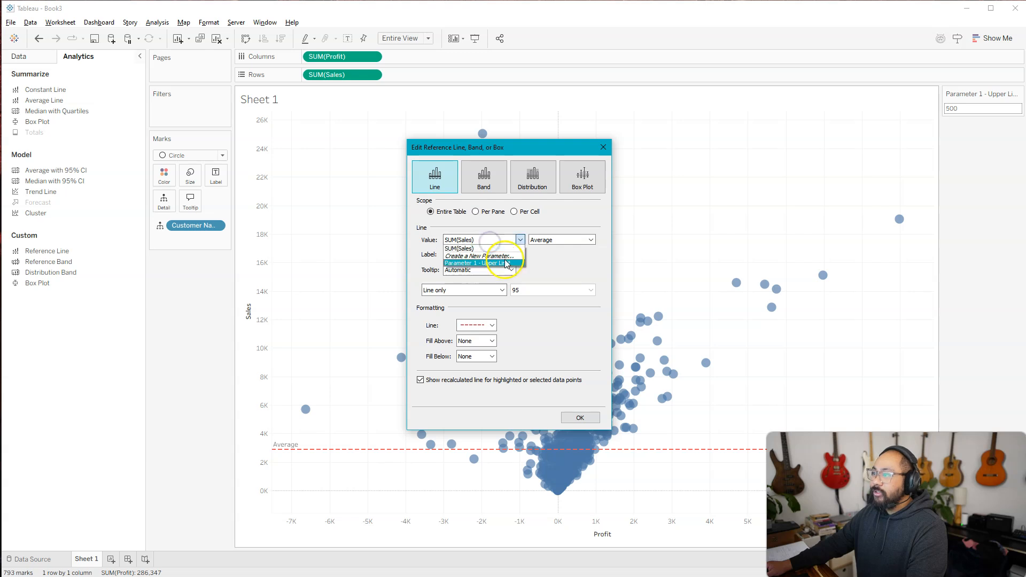
click(502, 263)
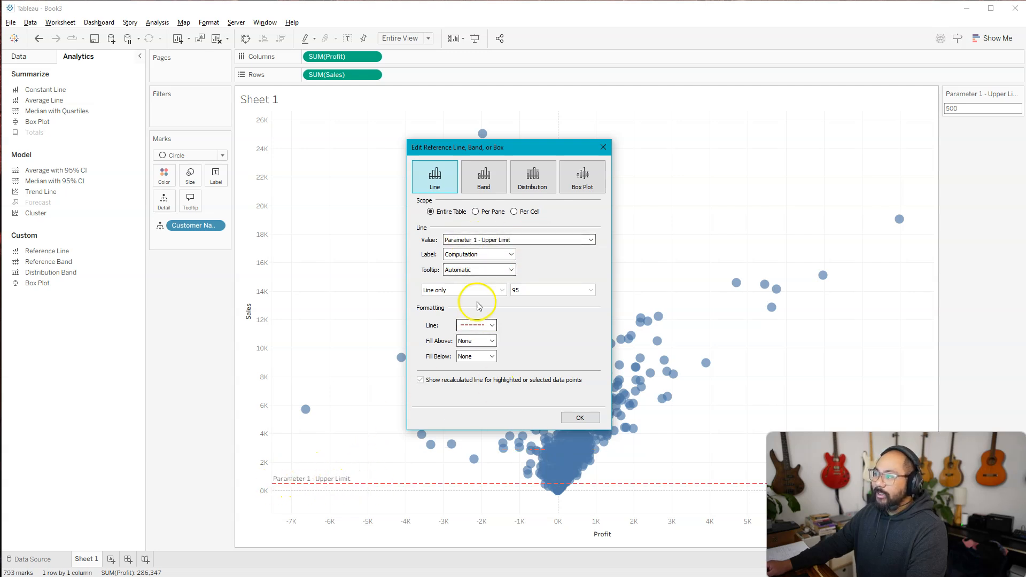
click(584, 419)
- Set the Upper Limit parameter to 5,000 through its control on the sheet
click(966, 108)
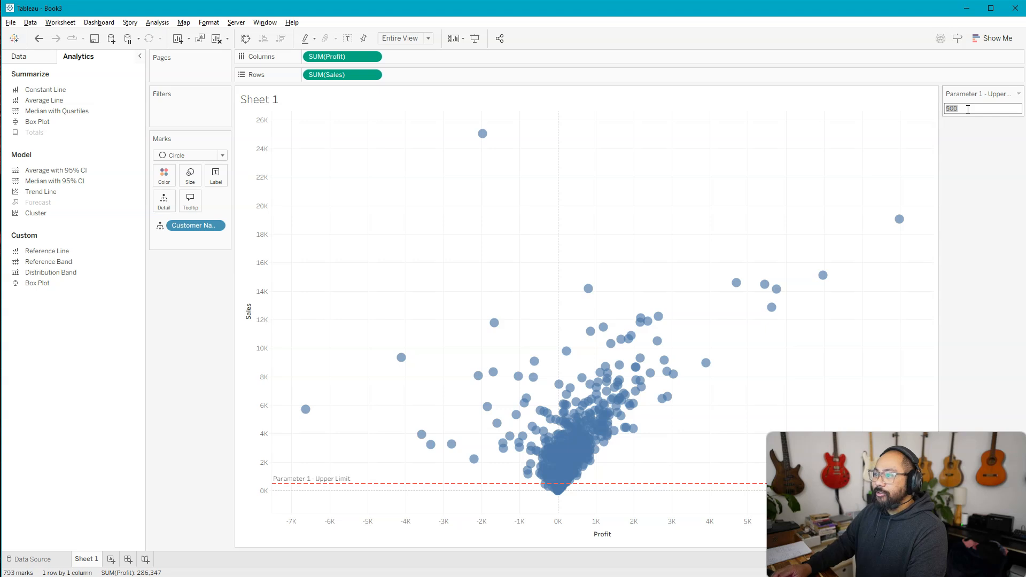
key(Return)
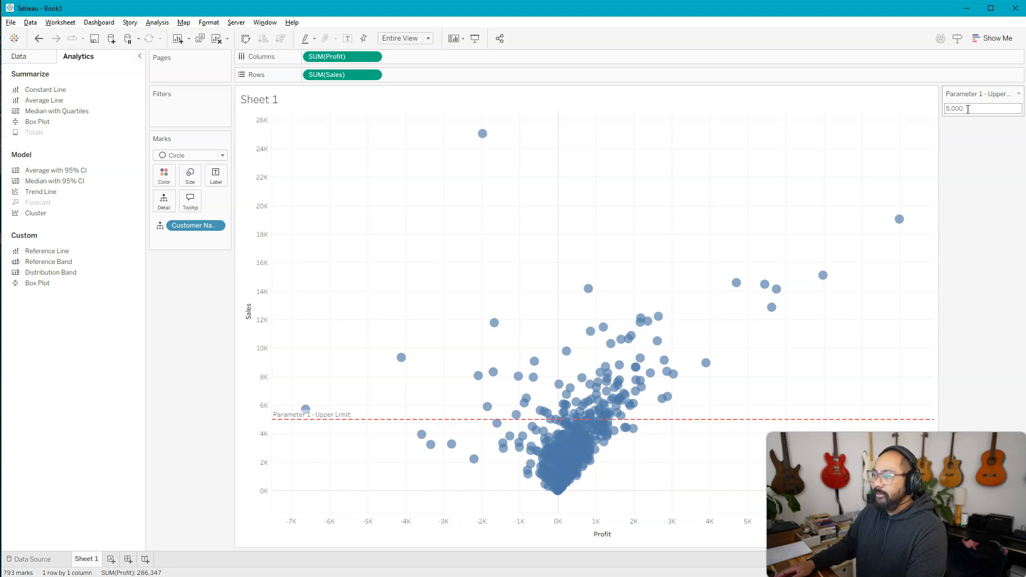
- Set the Upper Limit parameter to 10,000 through its control on the sheet
text(10,000)
key(Return)
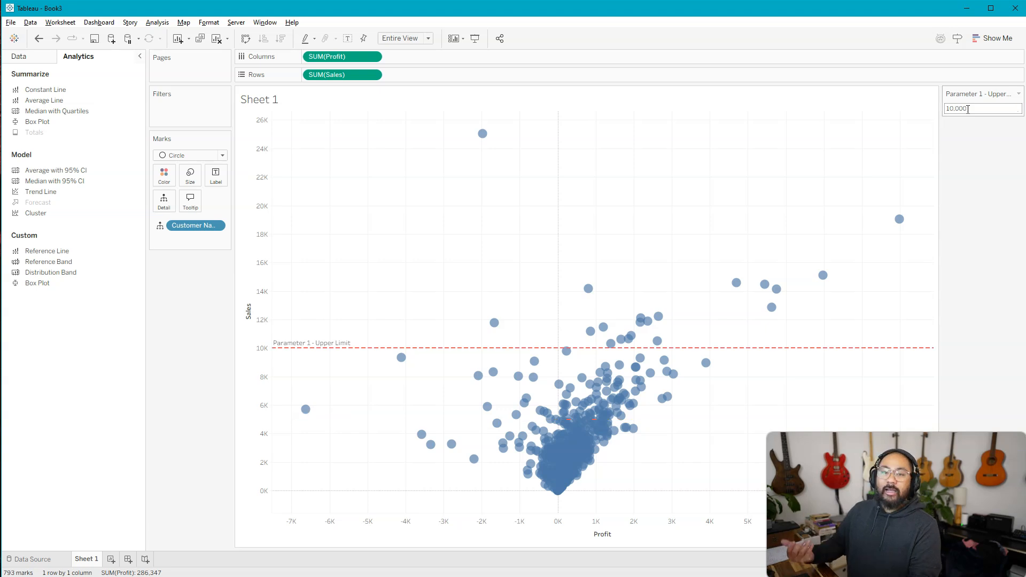
click(586, 135)
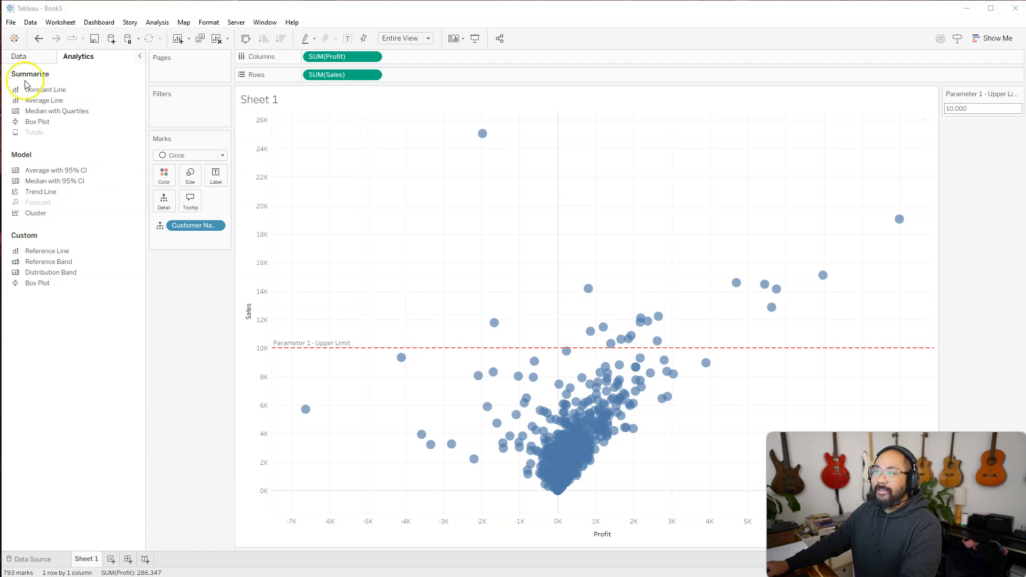
- Create a calculated field named "Above Limit?"
click(20, 56)
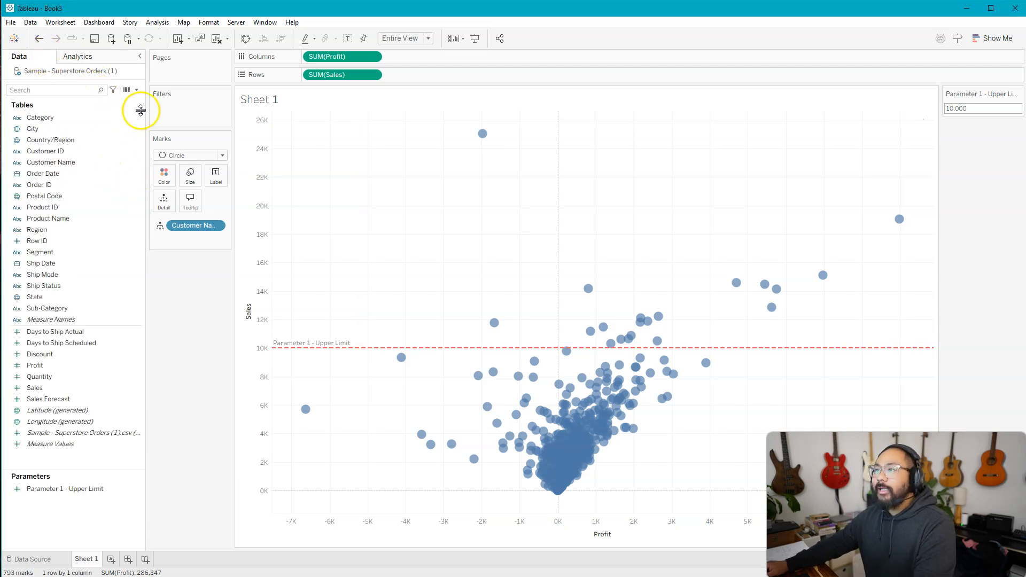
click(137, 90)
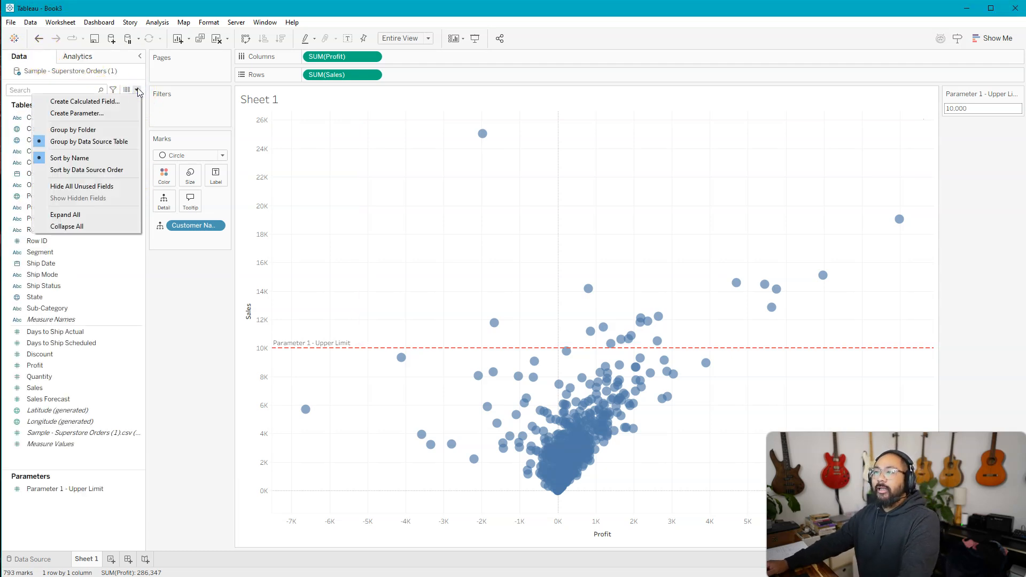
click(114, 109)
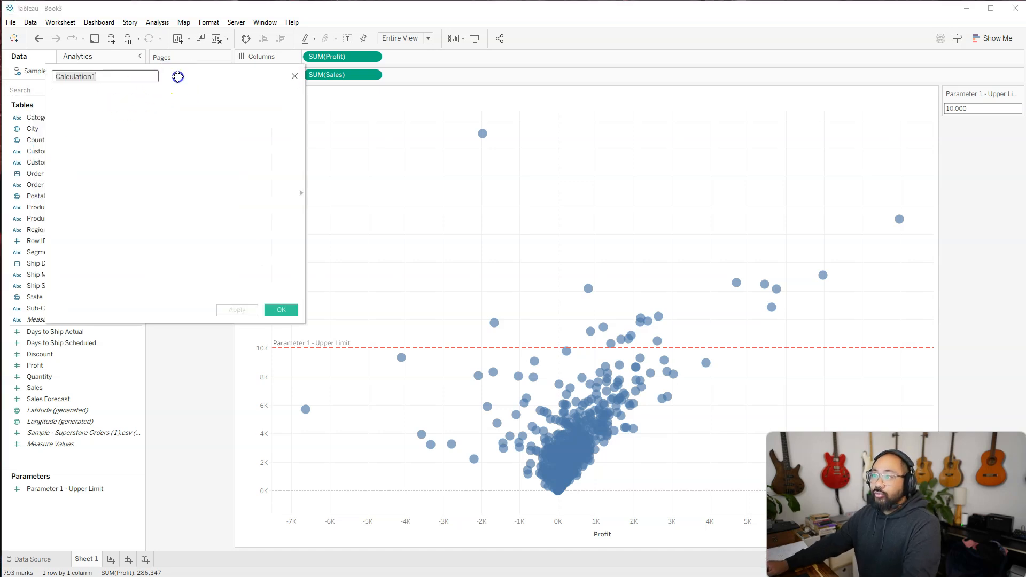
drag(176, 76, 371, 212)
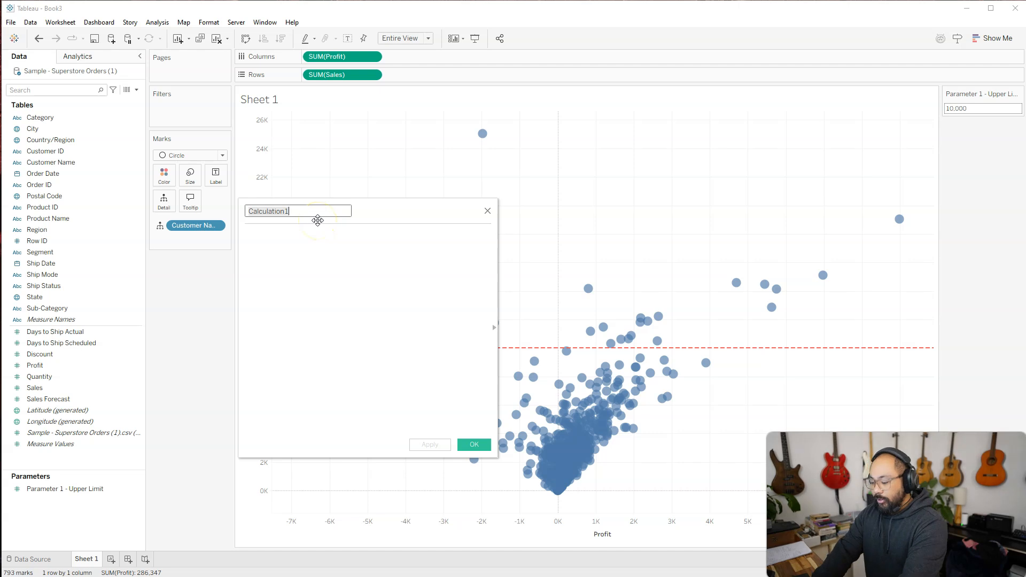
text(Above L)
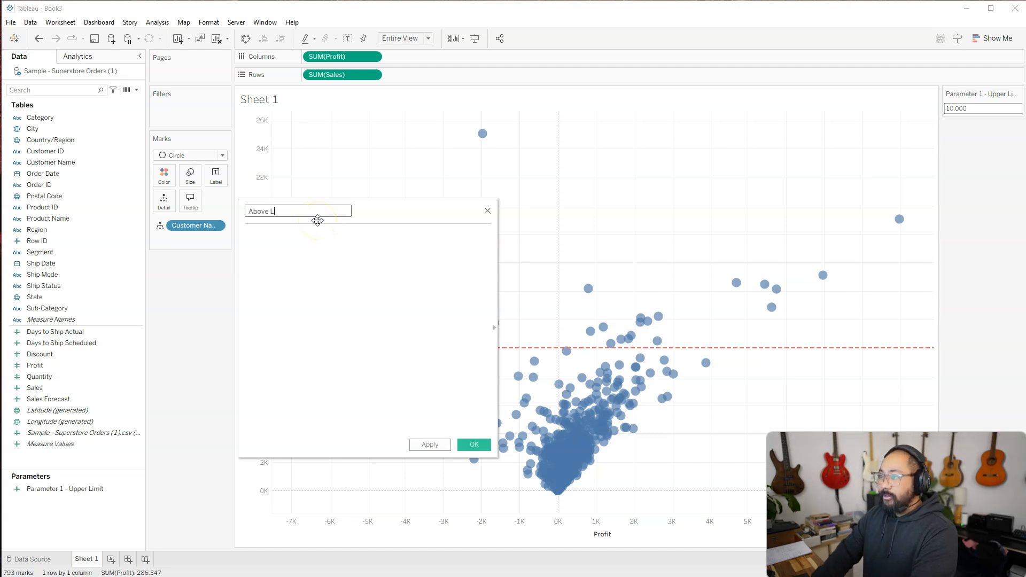
text(imit?)
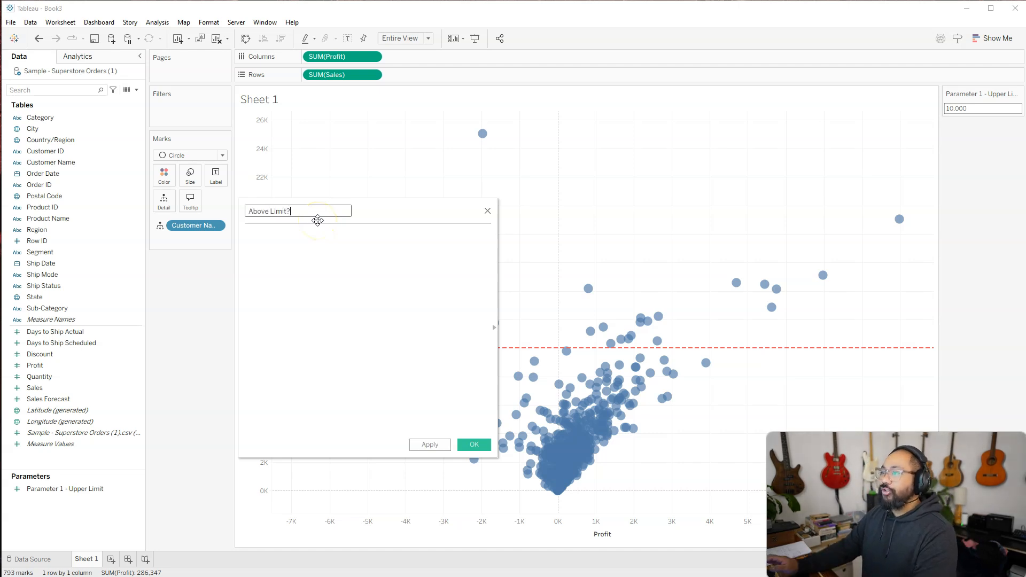
key(Tab)
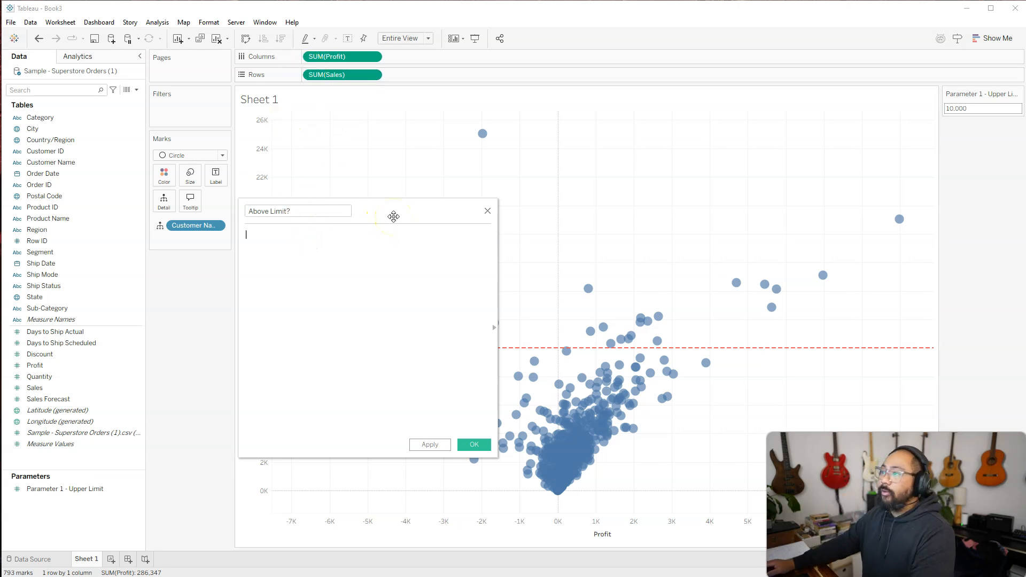
- Enter the formula sum([Sales]) > [Parameter 1 - Upper Limit] for the calculated field and save it
drag(35, 387, 270, 264)
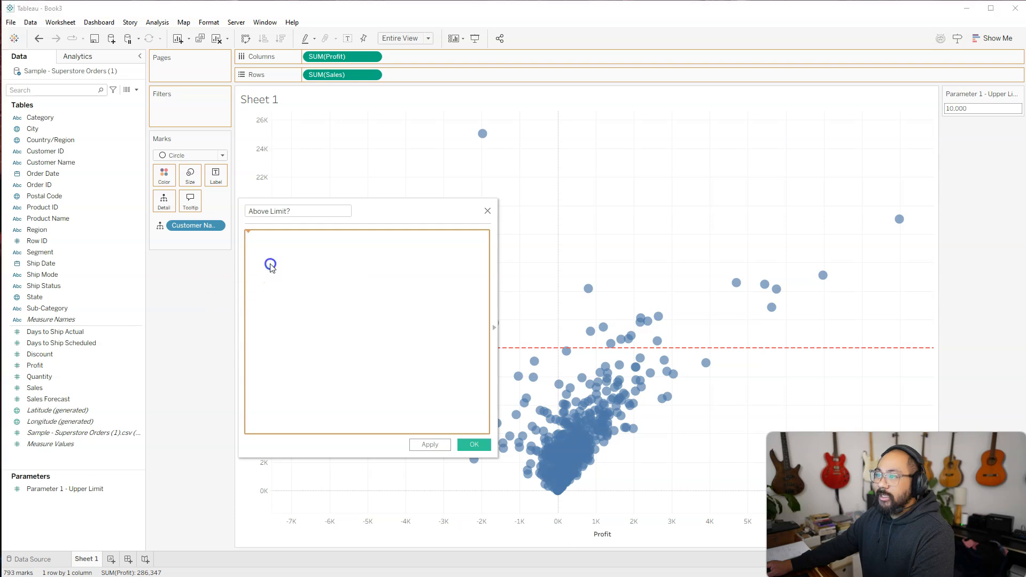
text(sum([Sales)
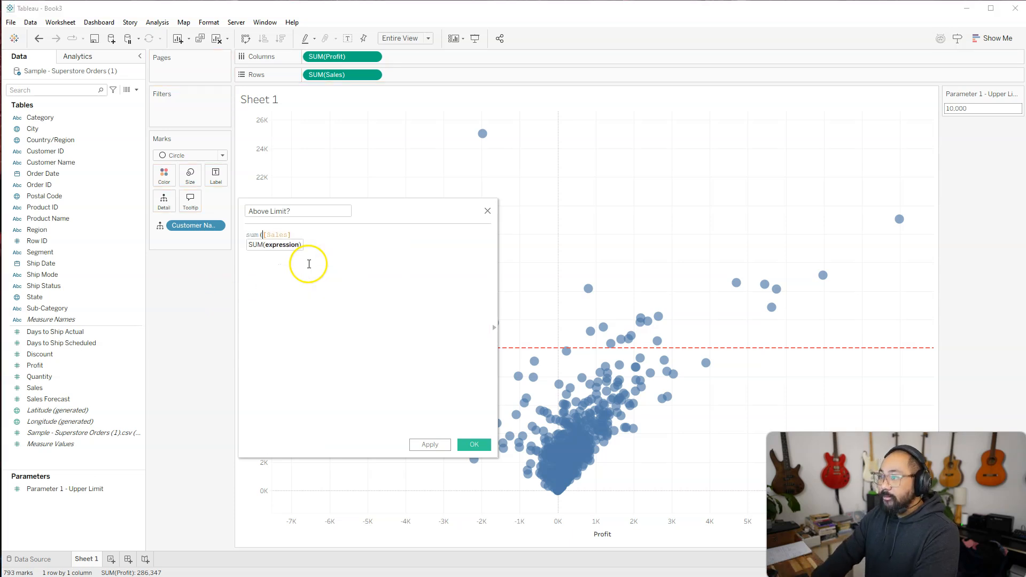
text())
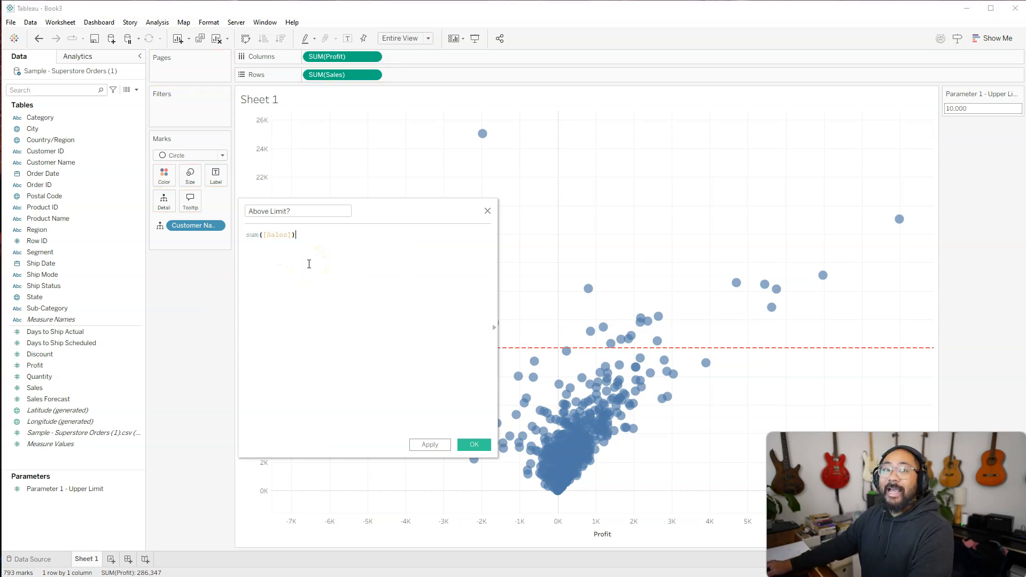
mouse_move(483, 133)
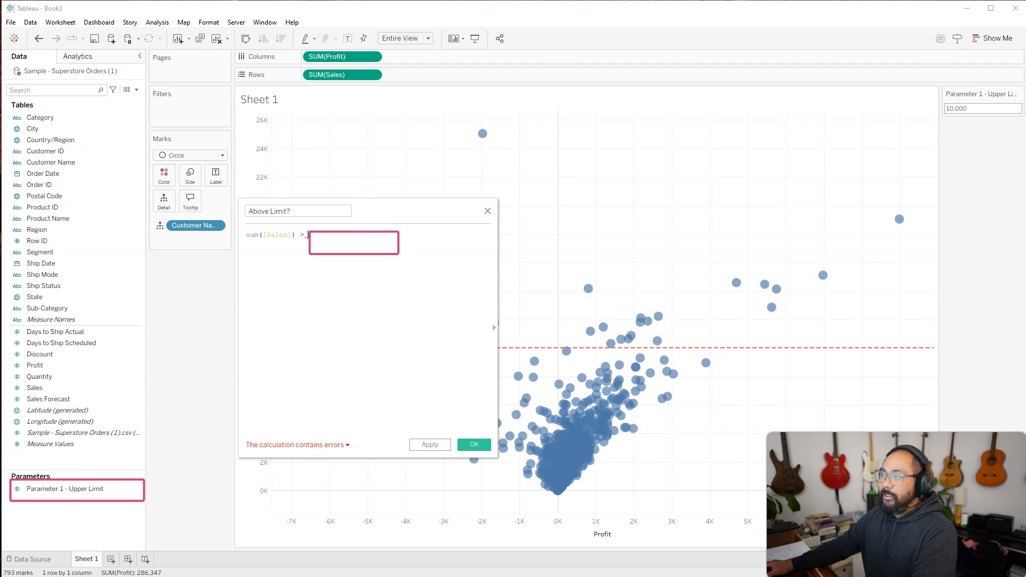
drag(44, 489, 348, 355)
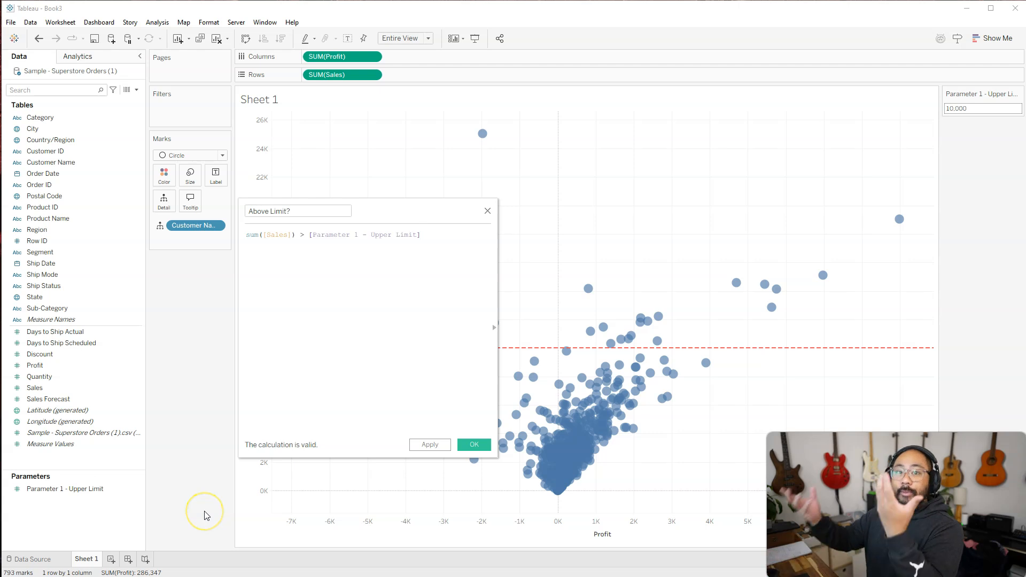
ctrl+scroll(454, 238, up, 5)
drag(499, 291, 666, 284)
click(648, 447)
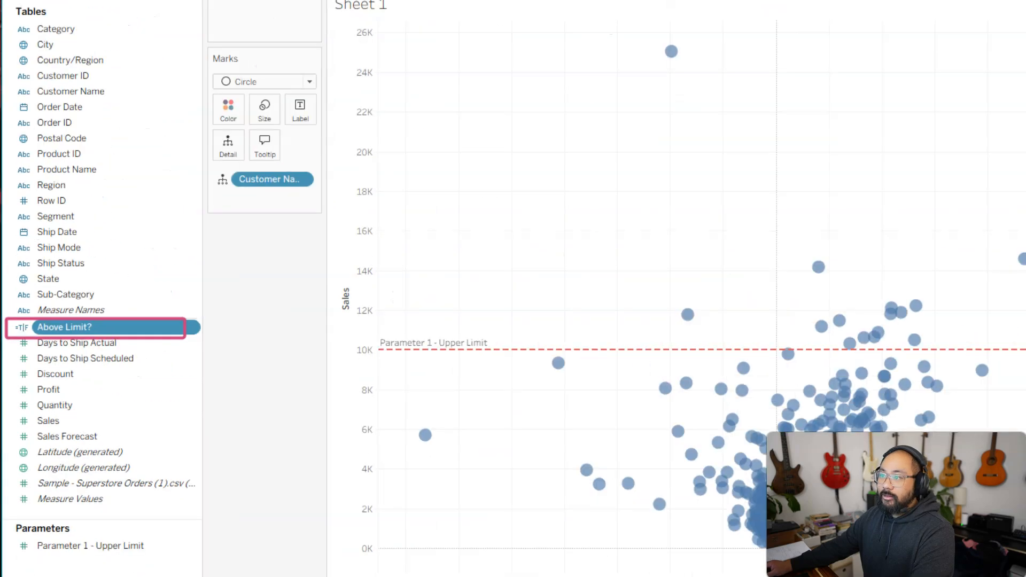
- Color the scatter plot marks by Above Limit? and make the circles slightly larger
drag(45, 339, 170, 177)
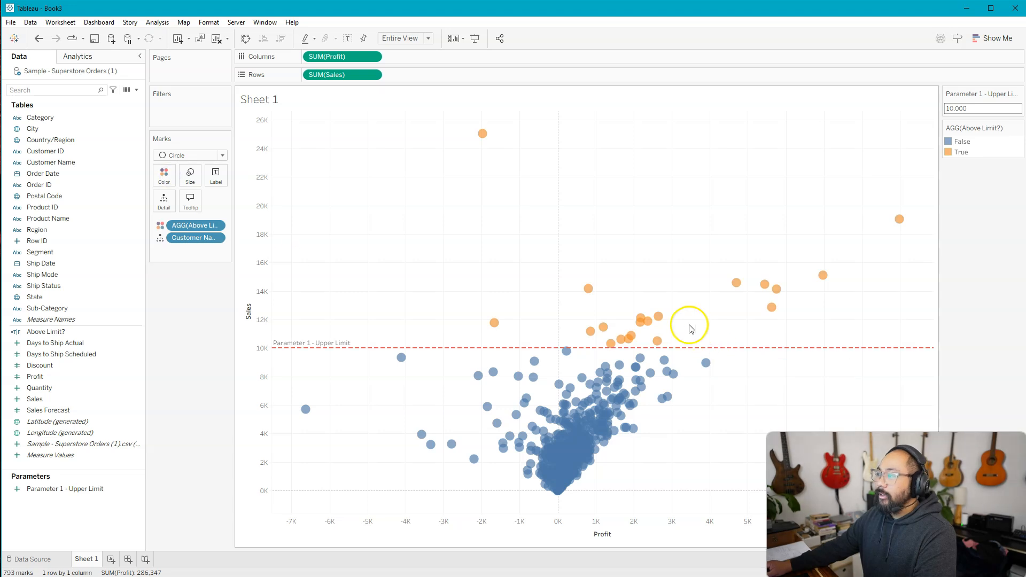
click(191, 175)
mouse_move(233, 202)
mouse_down()
mouse_move(259, 204)
mouse_move(239, 201)
mouse_up()
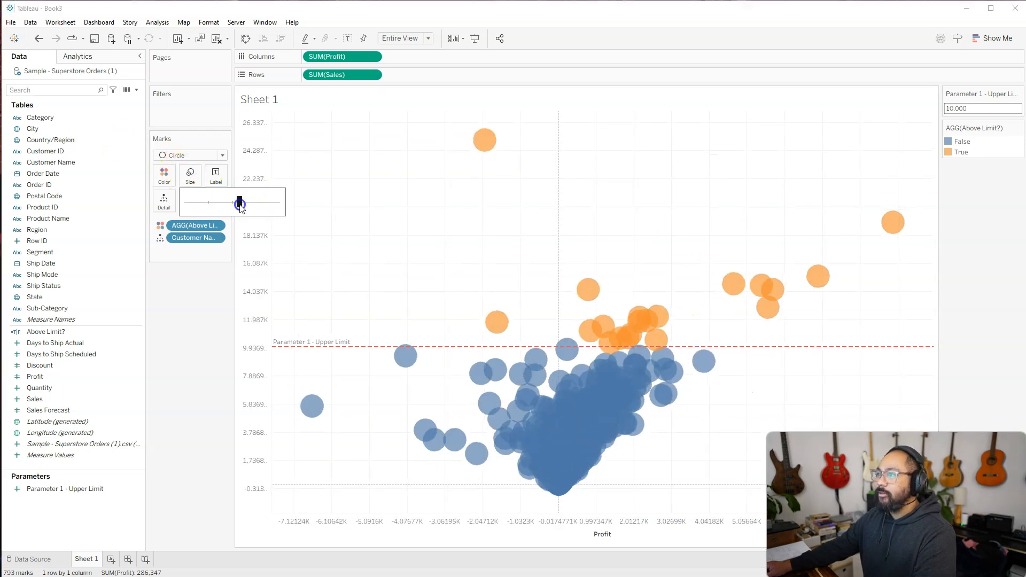
- Set the opacity of the marks to 85% and give them a black border
click(166, 175)
drag(197, 234, 205, 234)
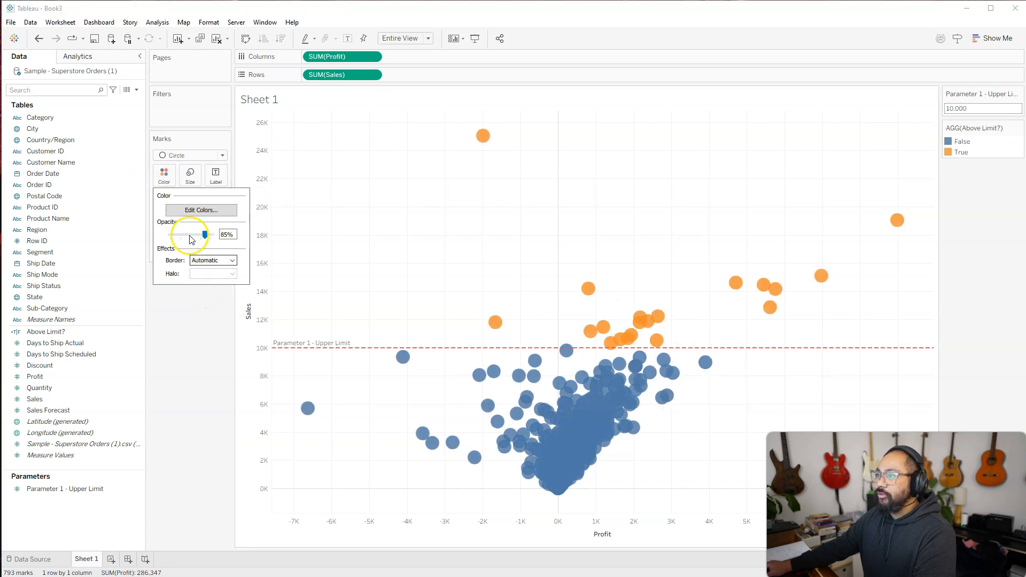
click(213, 261)
click(198, 300)
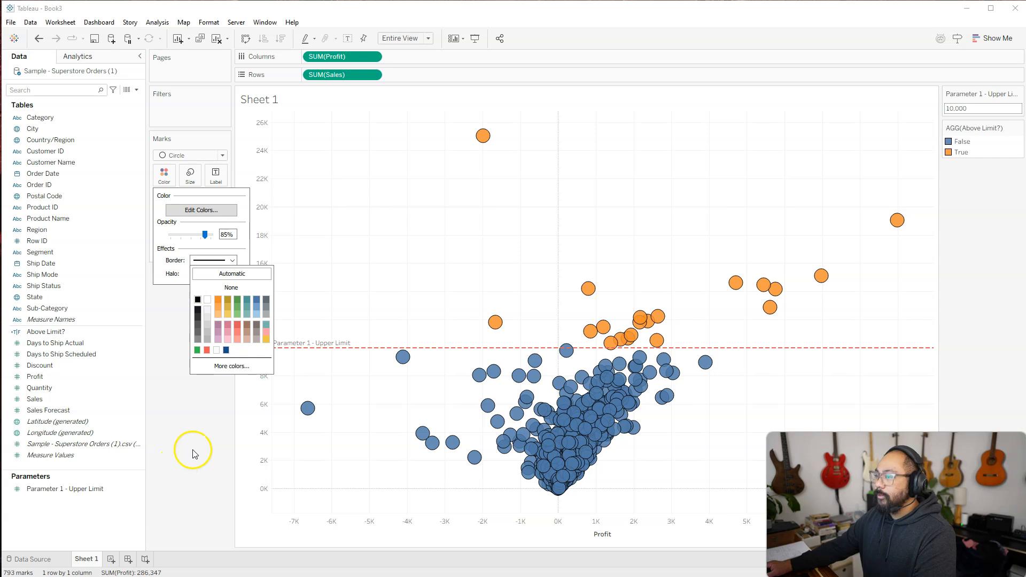
click(192, 450)
- Test the coloring by setting the Upper Limit parameter to 8000 and 5000, and return it to 10,000
click(999, 112)
text(8000)
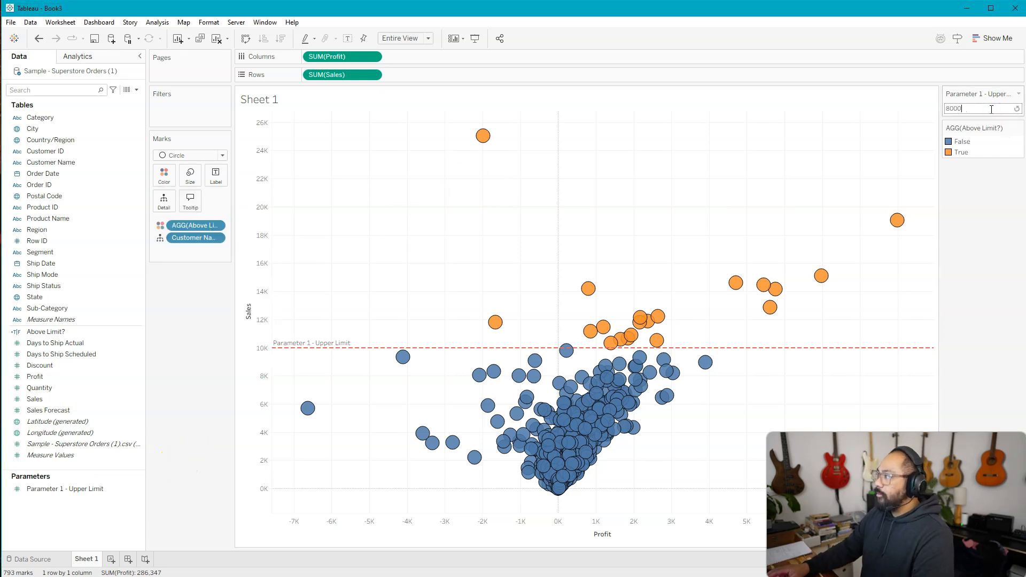
key(Return)
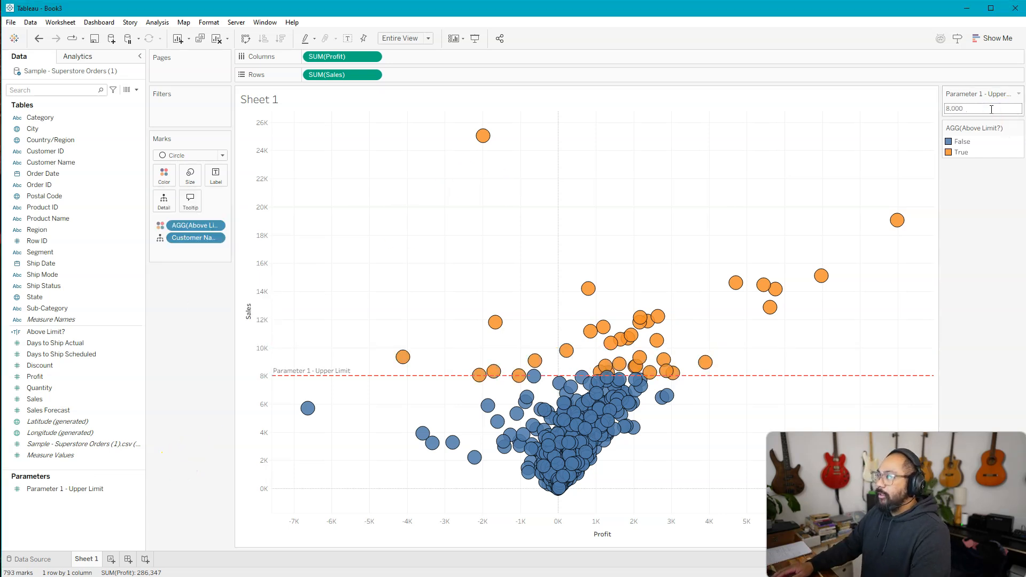
text(50)
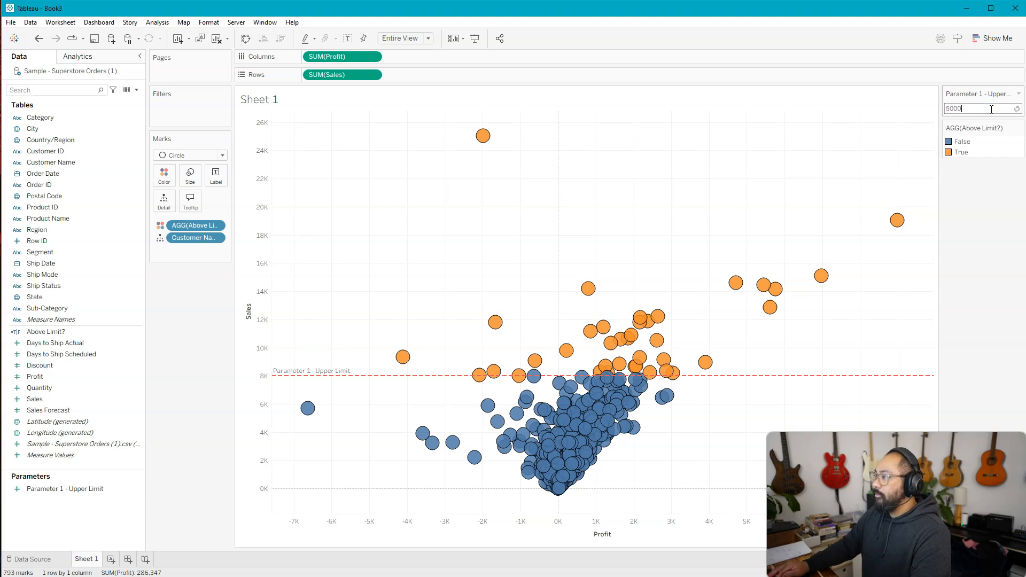
key(Return)
text(10,)
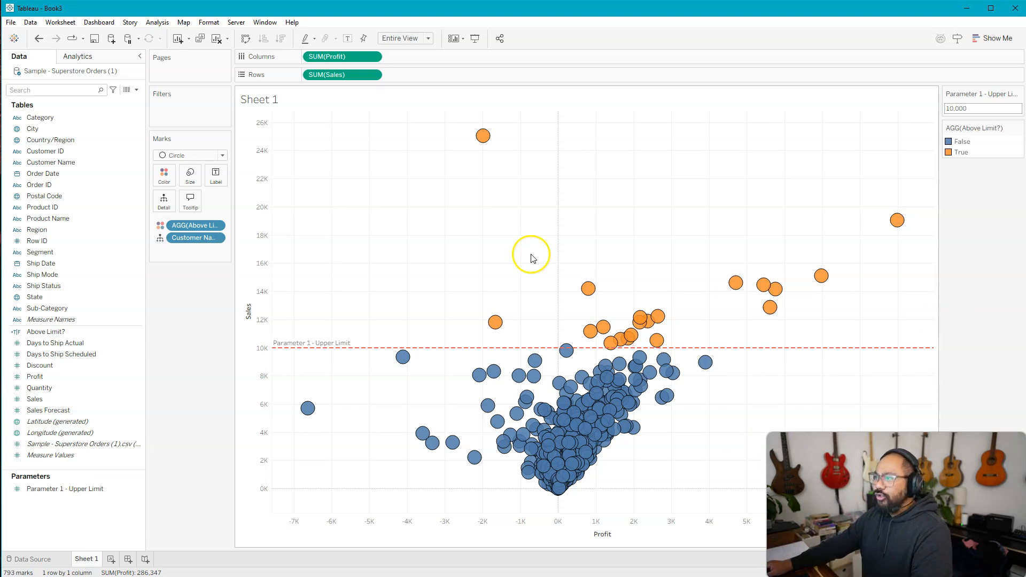
- Replace Profit on Columns with continuous months of Order Date and show Sales as a line without the Customer Name detail
drag(342, 59, 190, 435)
drag(43, 174, 319, 57)
click(472, 360)
click(527, 415)
click(190, 155)
click(186, 228)
right_click(354, 56)
click(405, 286)
drag(195, 238, 195, 342)
- Duplicate Sales on Rows and combine the copy as circles with the Sales line in a dual-axis chart
click(206, 155)
drag(371, 75, 444, 76)
click(205, 189)
right_click(452, 75)
click(506, 284)
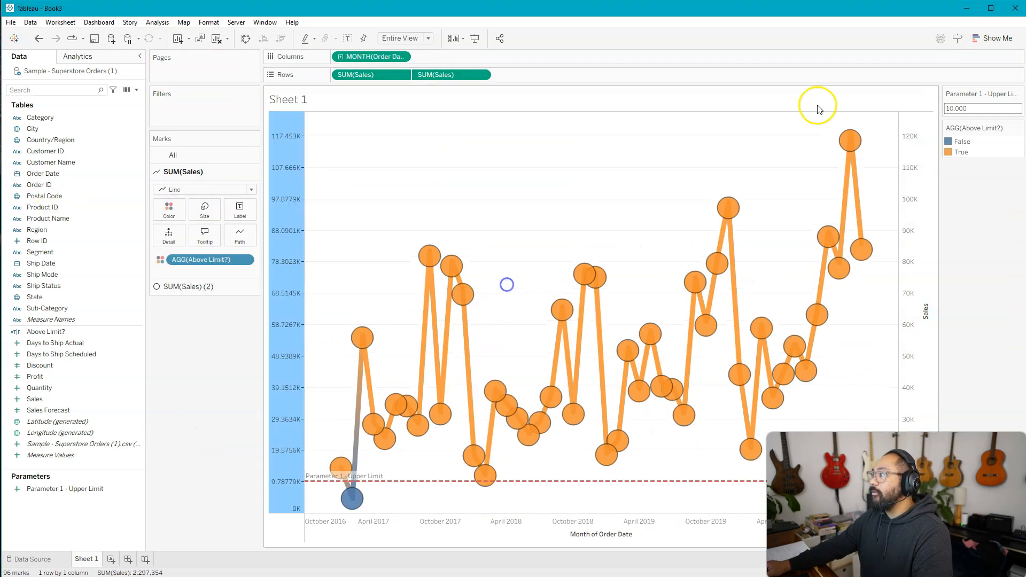
- Synchronize the secondary Sales axis with the primary one and hide its header
right_click(913, 176)
click(946, 252)
right_click(913, 177)
click(946, 275)
- Make the Sales line thinner and reduce the size of the circles of the second Sales measure
click(204, 210)
drag(251, 236, 219, 237)
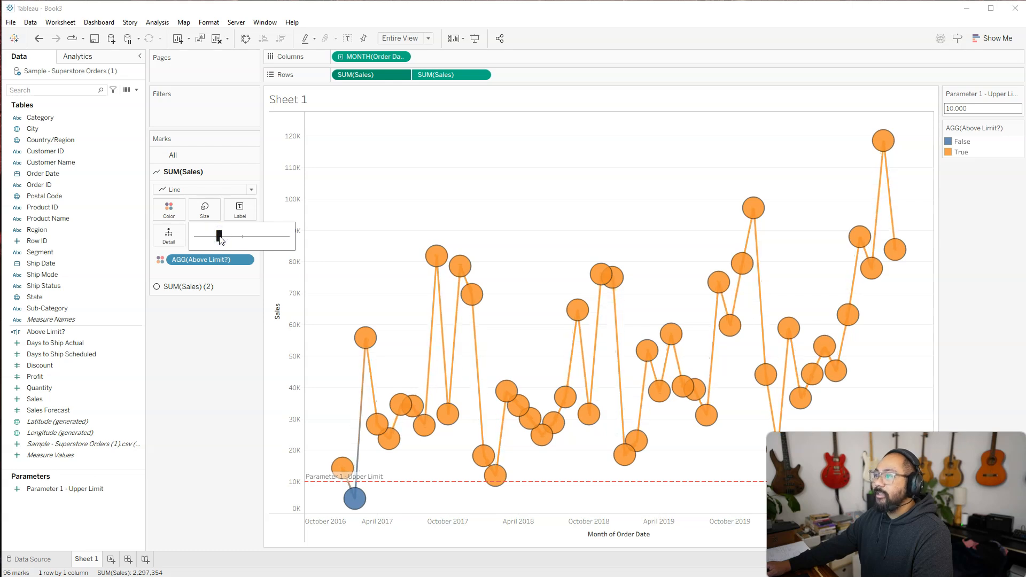
click(206, 292)
click(188, 287)
click(205, 227)
drag(251, 254, 232, 253)
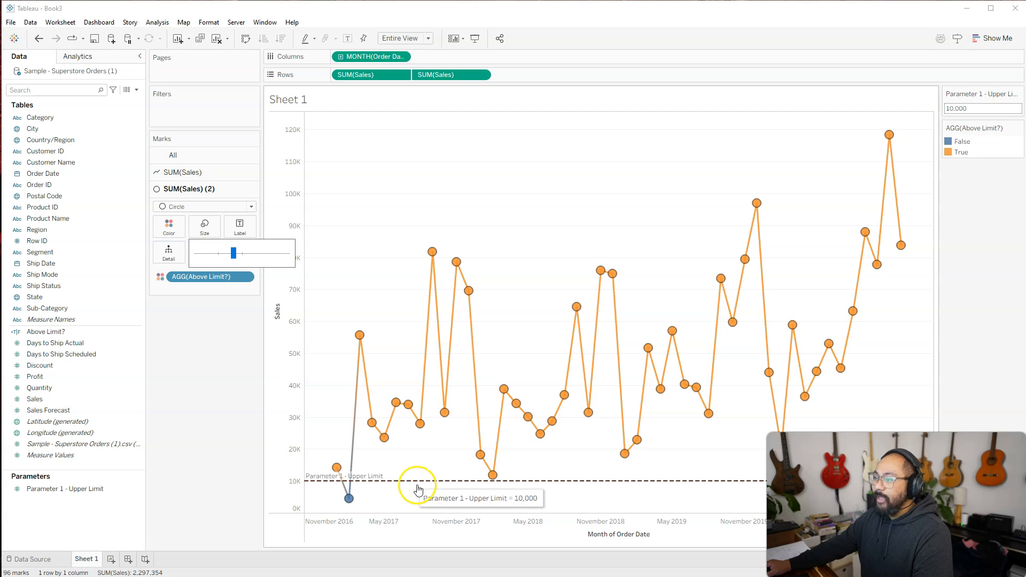
- Set the Upper Limit parameter to 50,000 through its control on the sheet
click(973, 108)
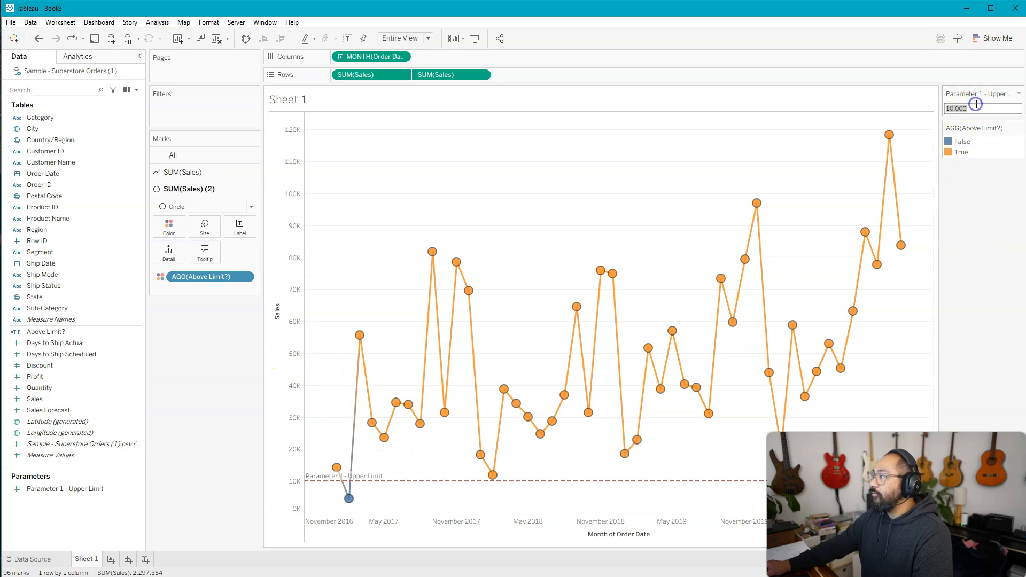
text(50,000)
key(Return)
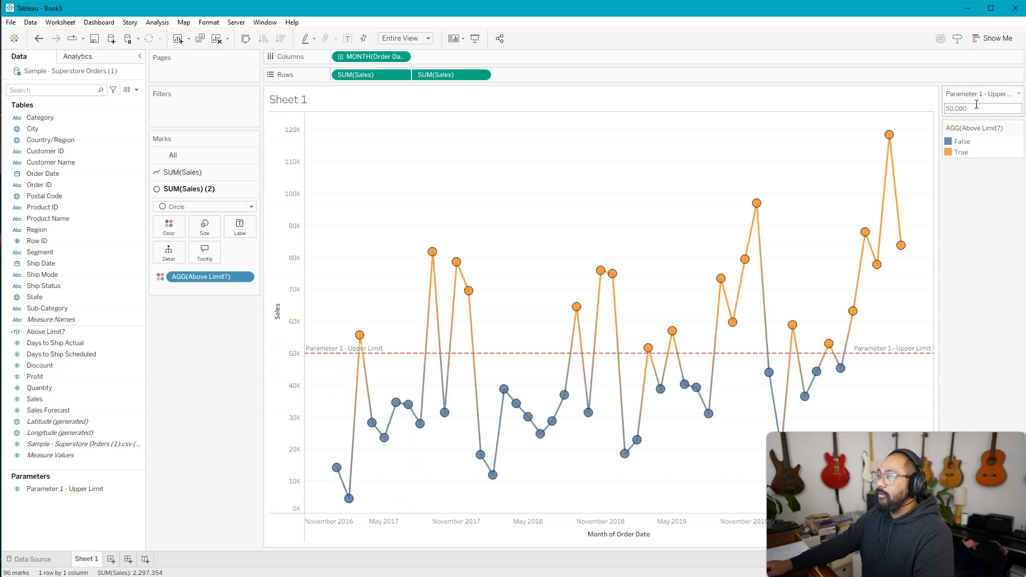